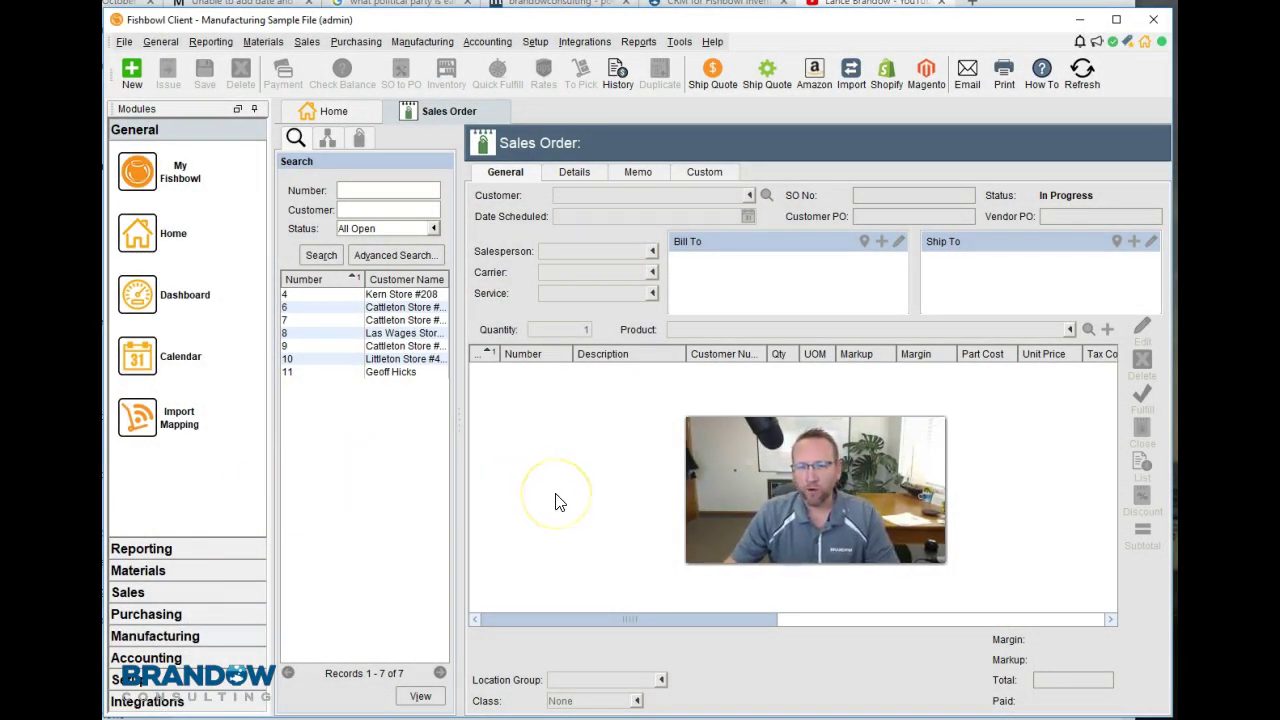
left_click(508, 444)
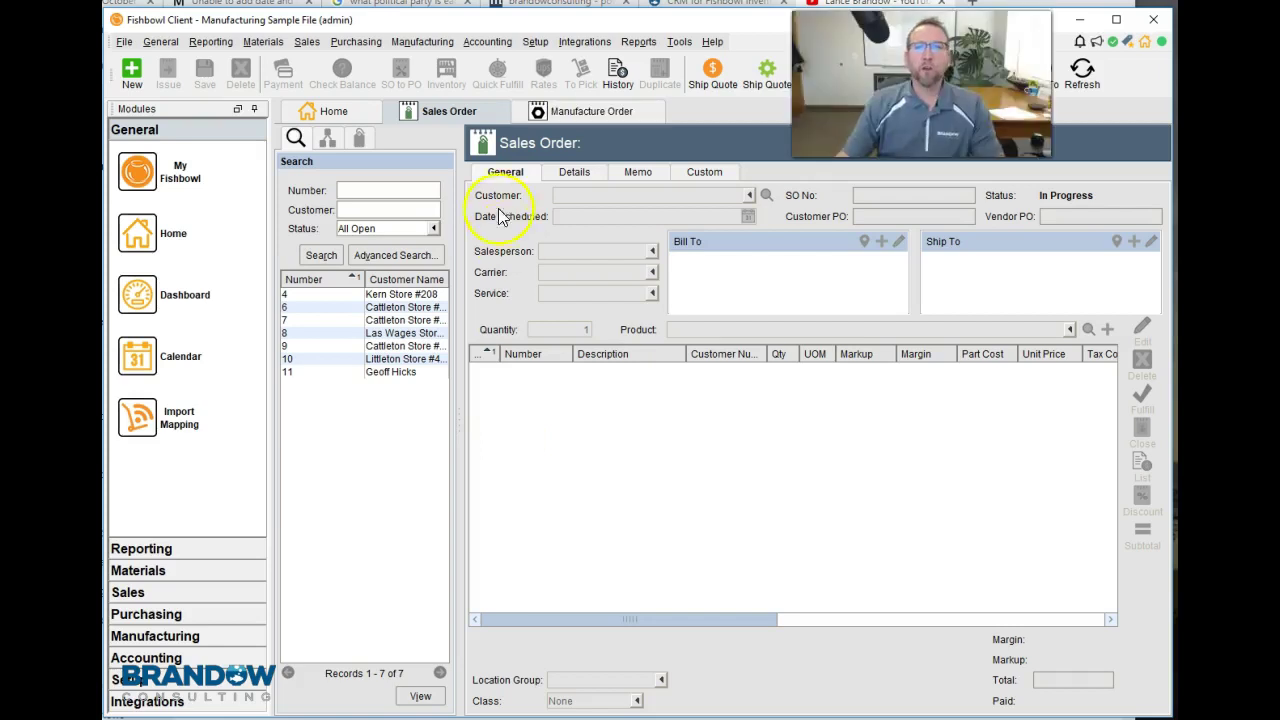
left_click(532, 222)
left_click(375, 180)
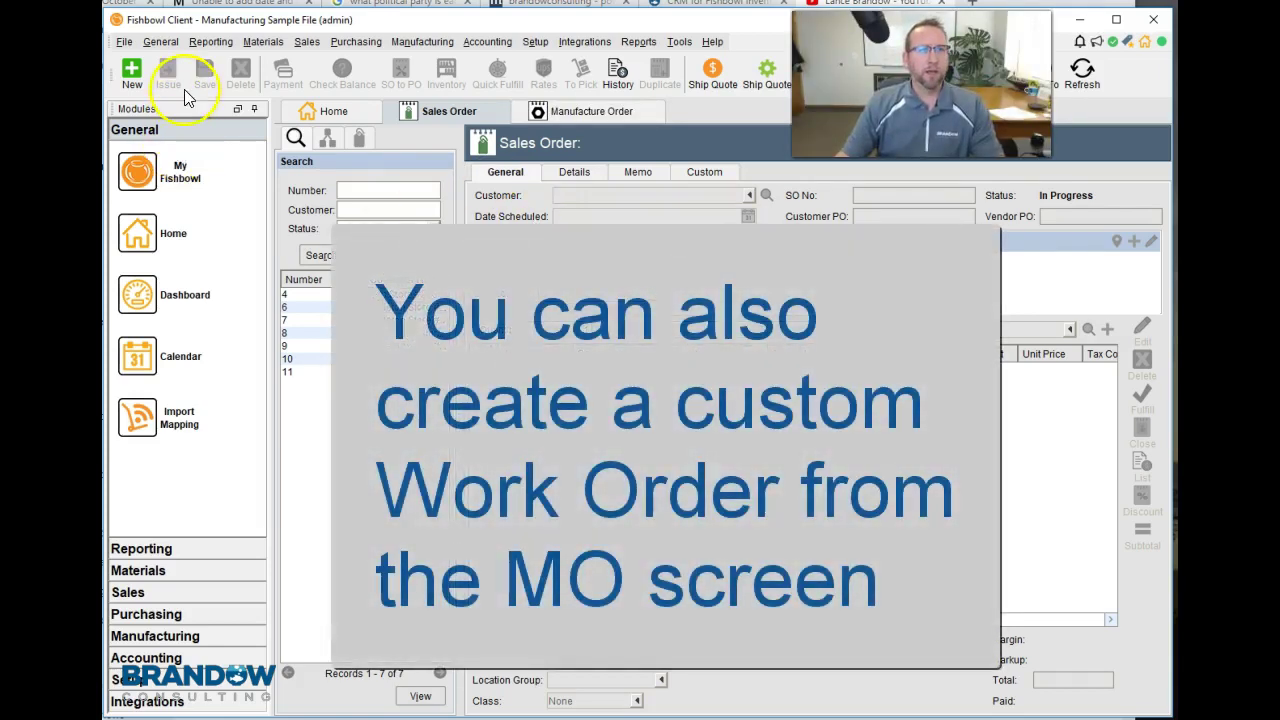
Create a new sales order for the customer Las Wages Store # 554.
left_click(132, 74)
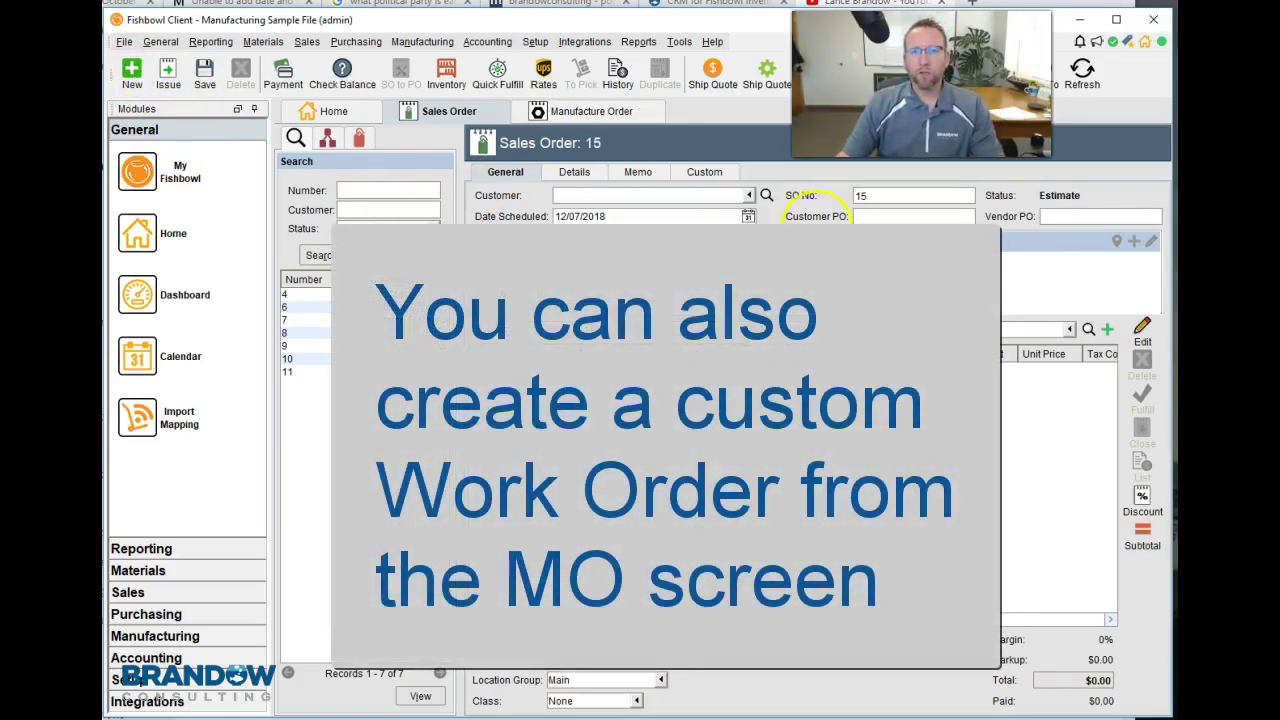
left_click(748, 195)
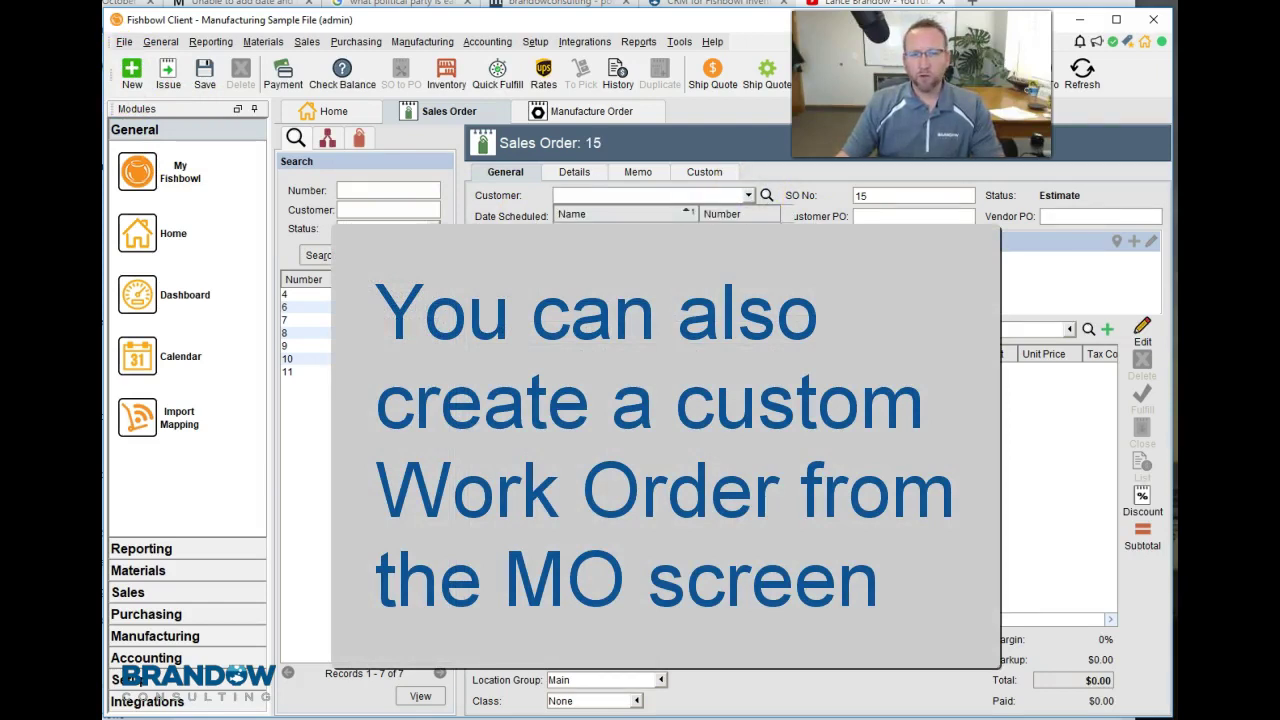
key("Return")
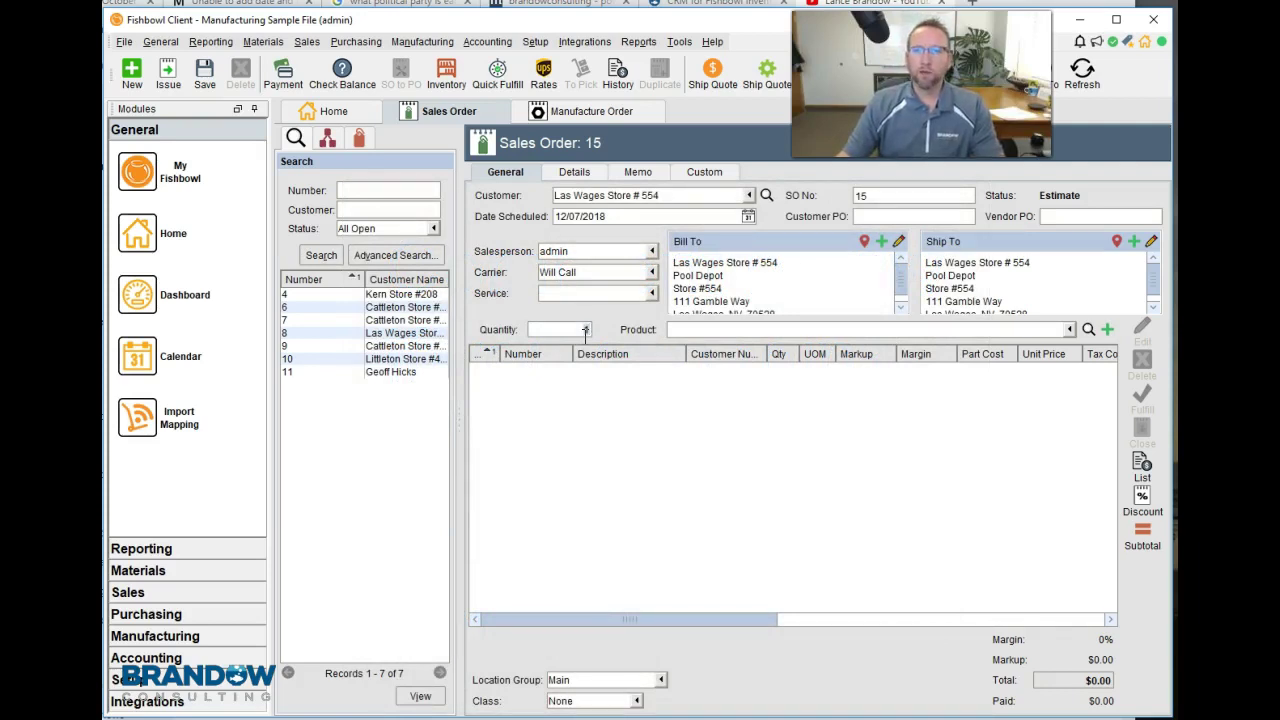
Set the item quantity to 2 and add a sales order item of type Custom Work Order.
left_click(668, 376)
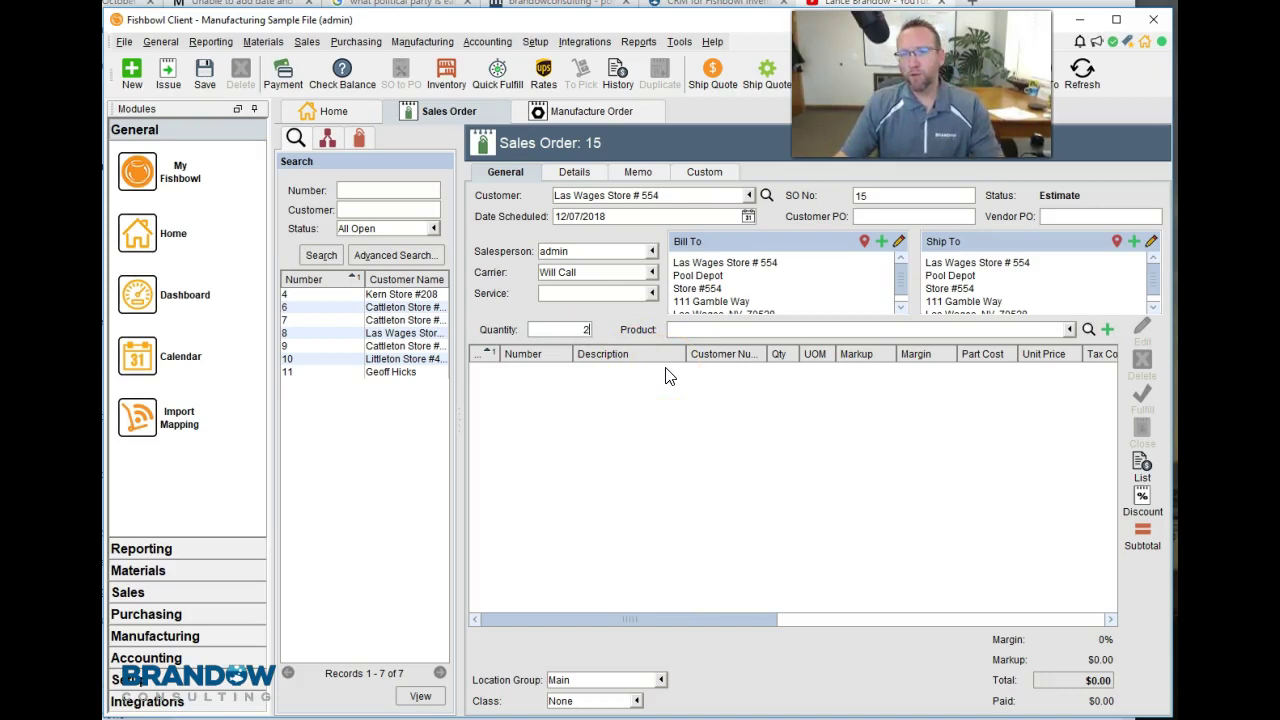
left_click(1108, 330)
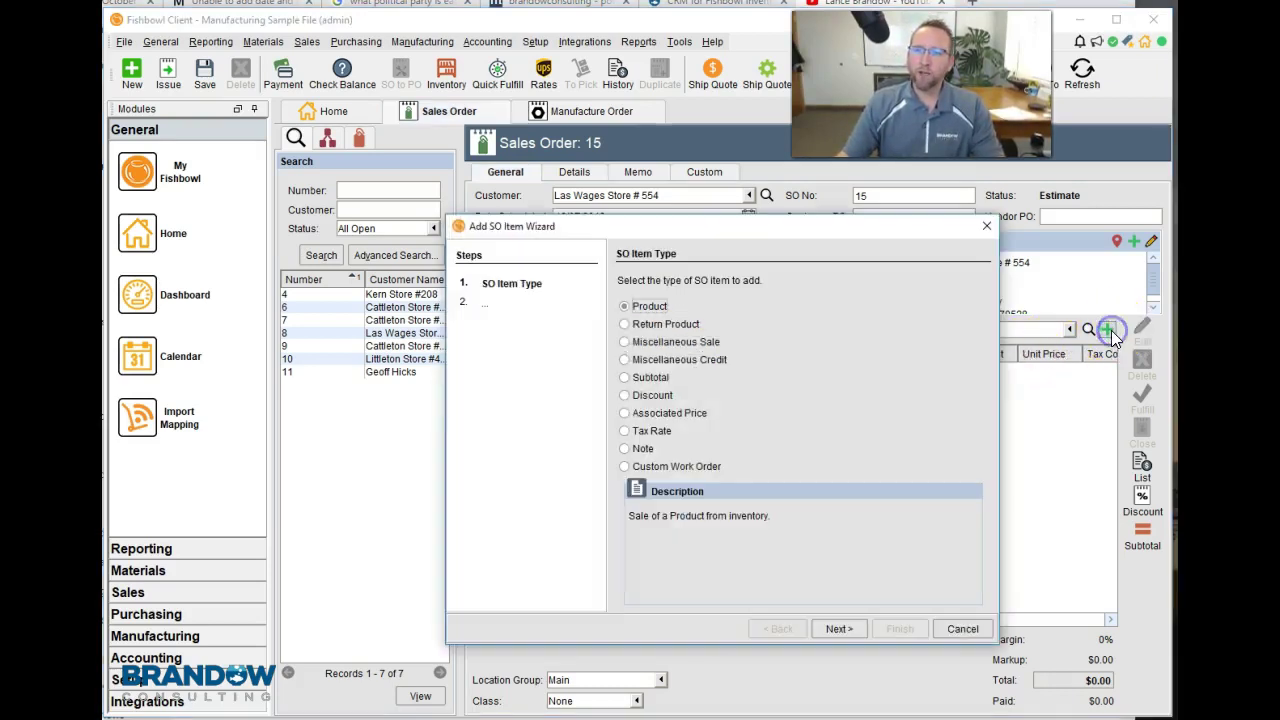
left_click(703, 465)
left_click(827, 630)
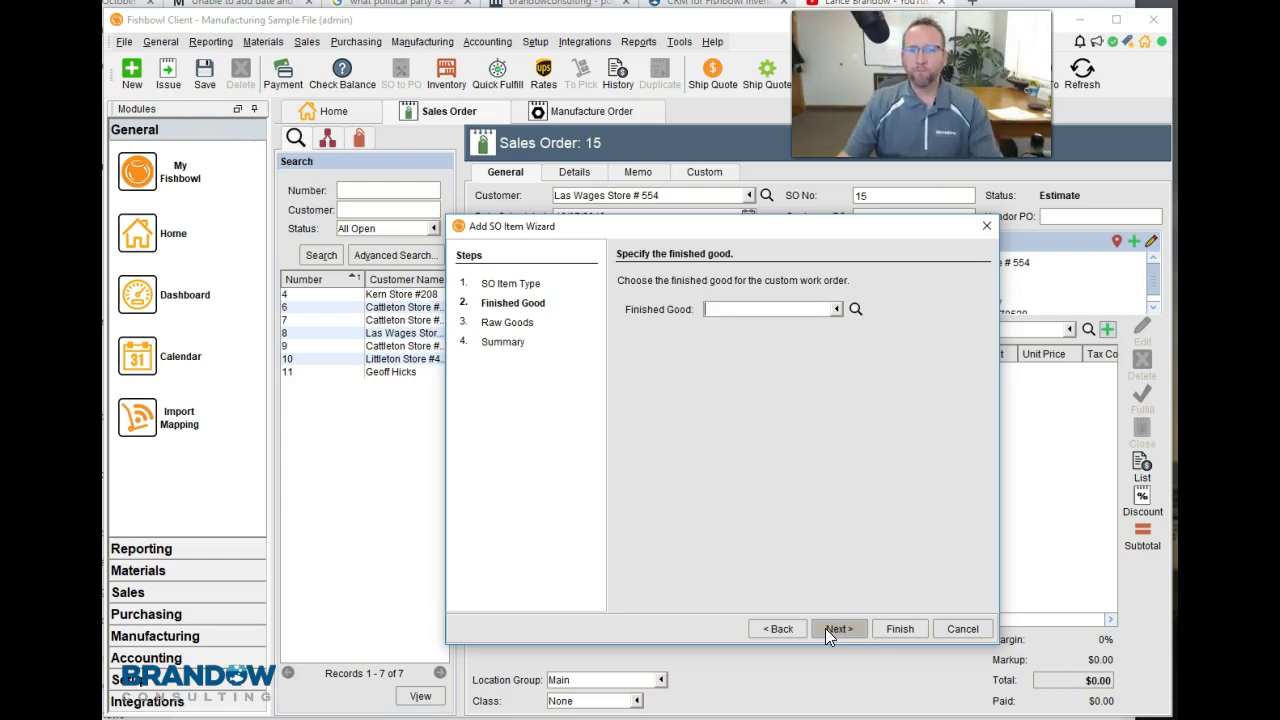
left_click(825, 605)
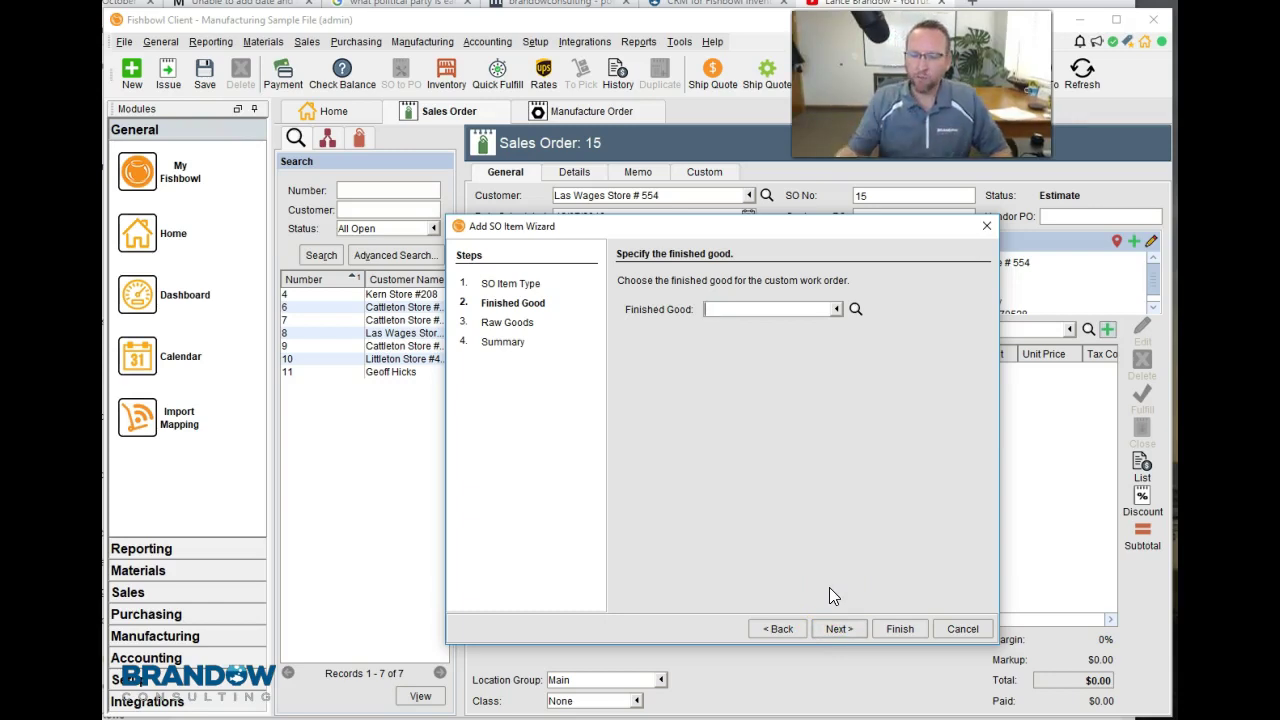
Enter 4569.456 as the work order's finished good and start creating it as a new part.
type("456")
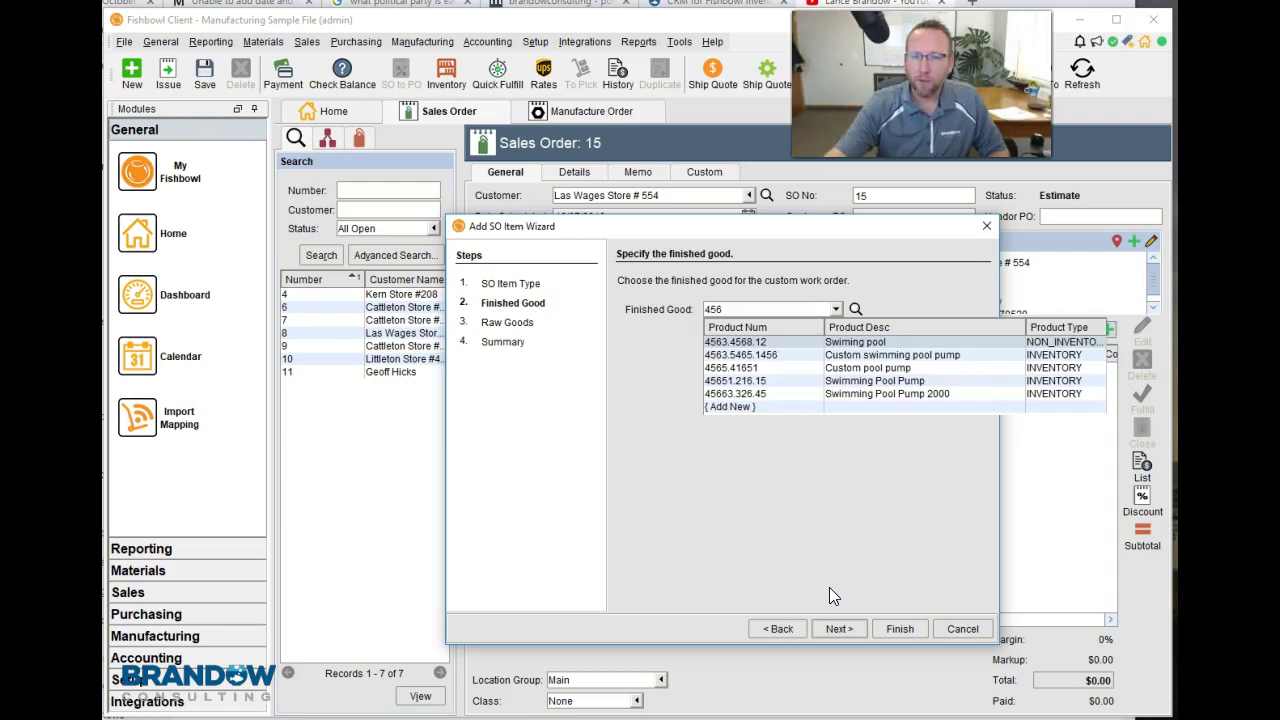
type("9.")
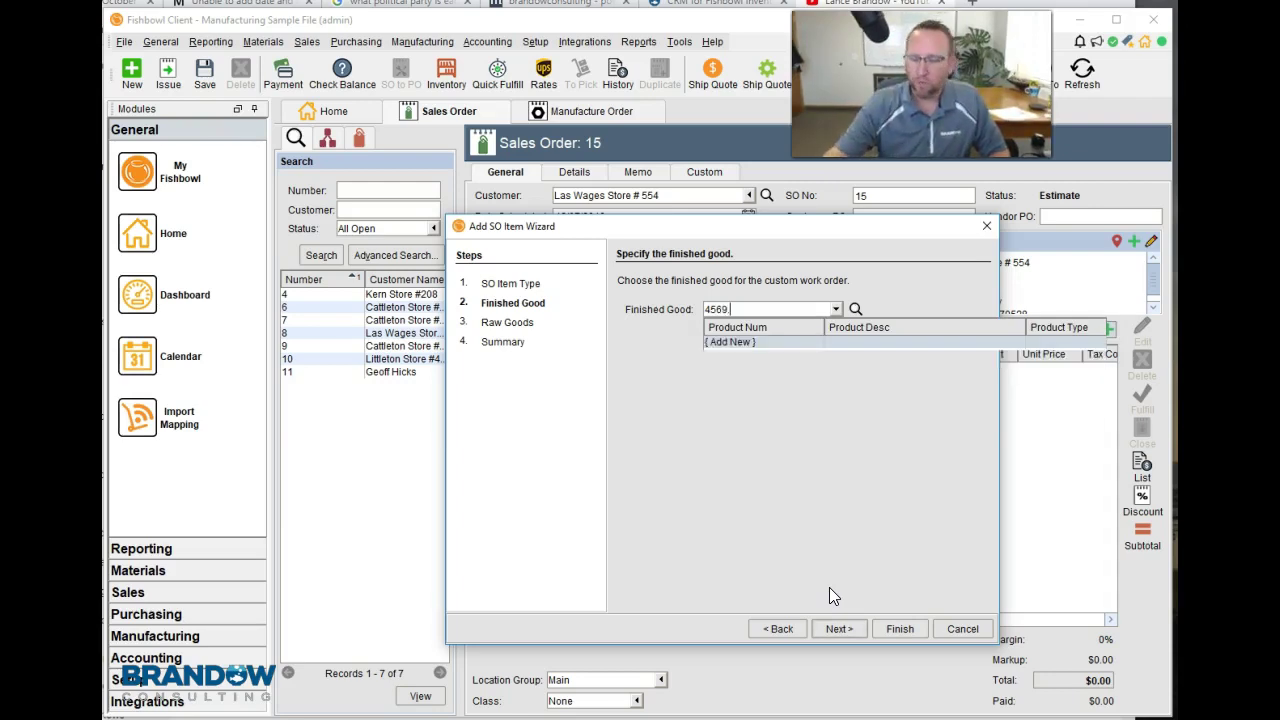
type("456")
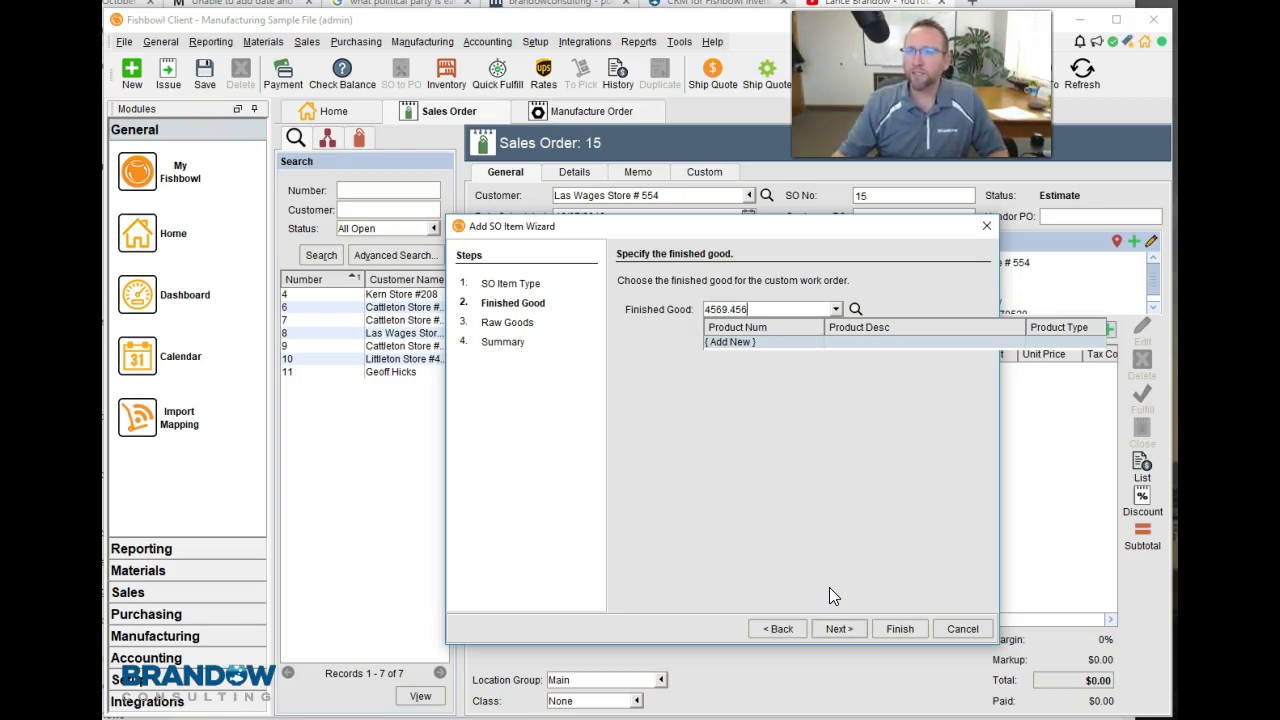
left_click(732, 342)
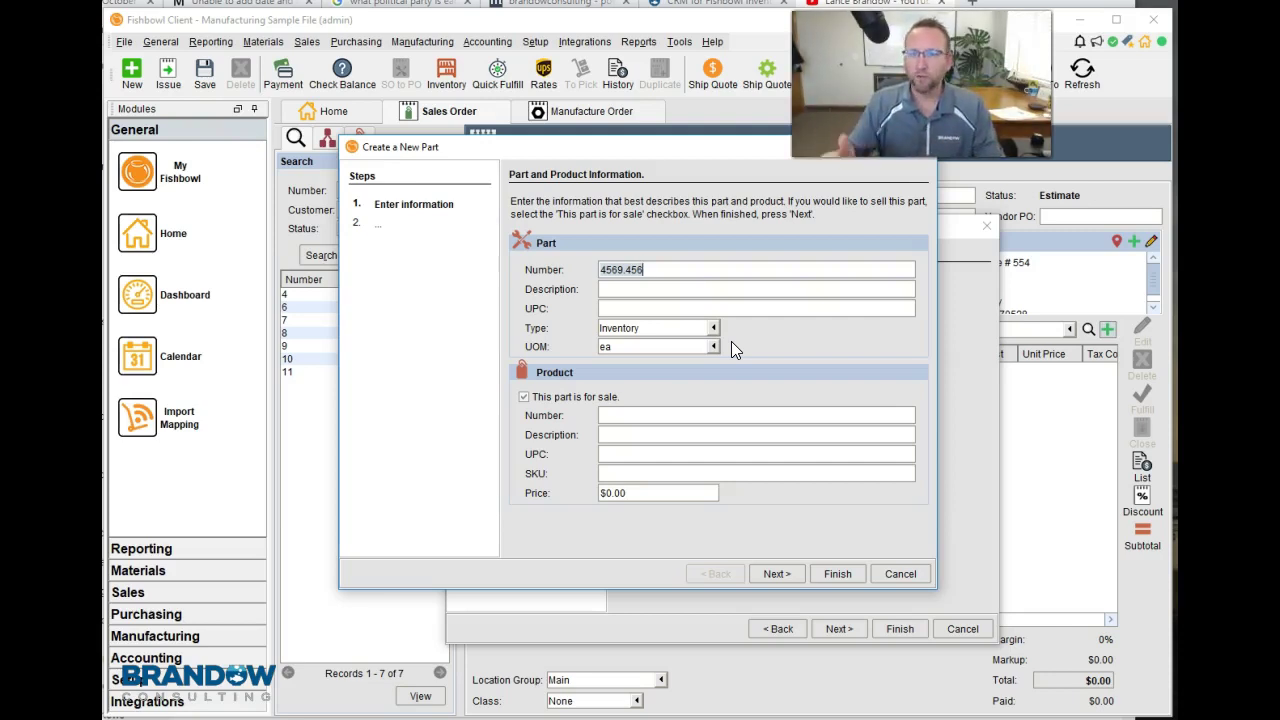
Describe the new part as "Custom Pool Cover (Green)".
key("Tab")
type("Custom Pool ")
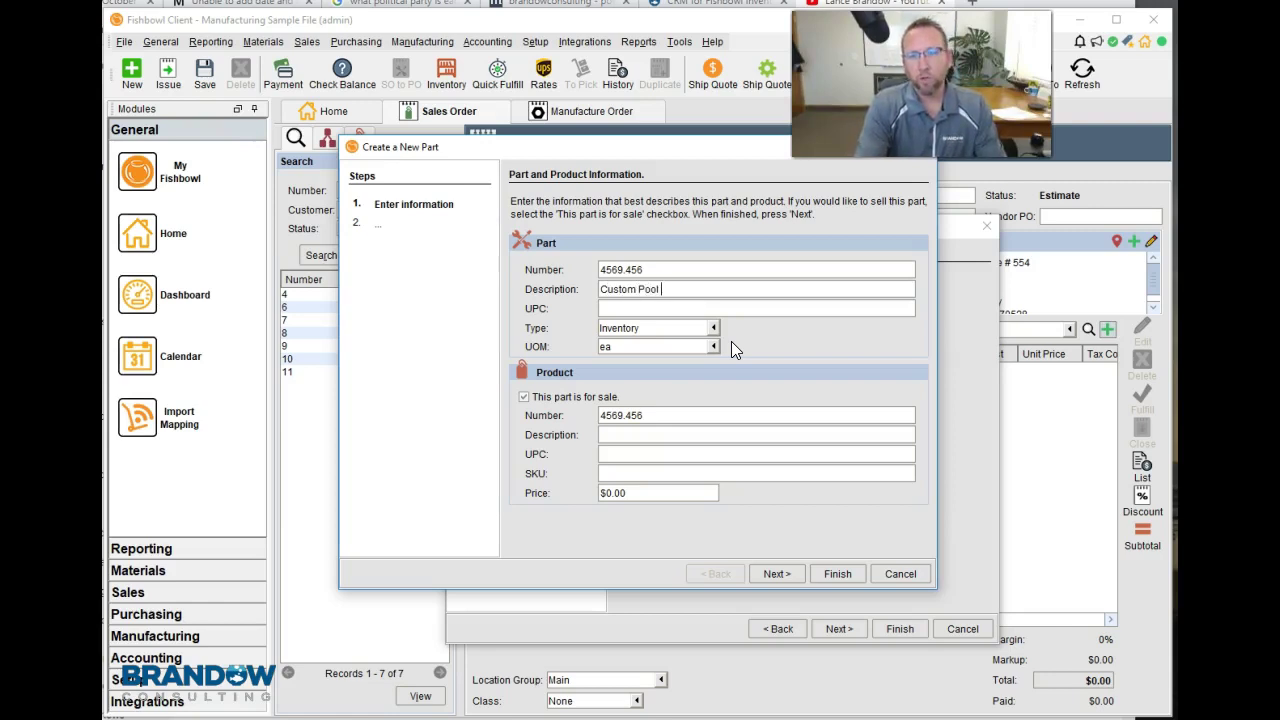
type("Cover with")
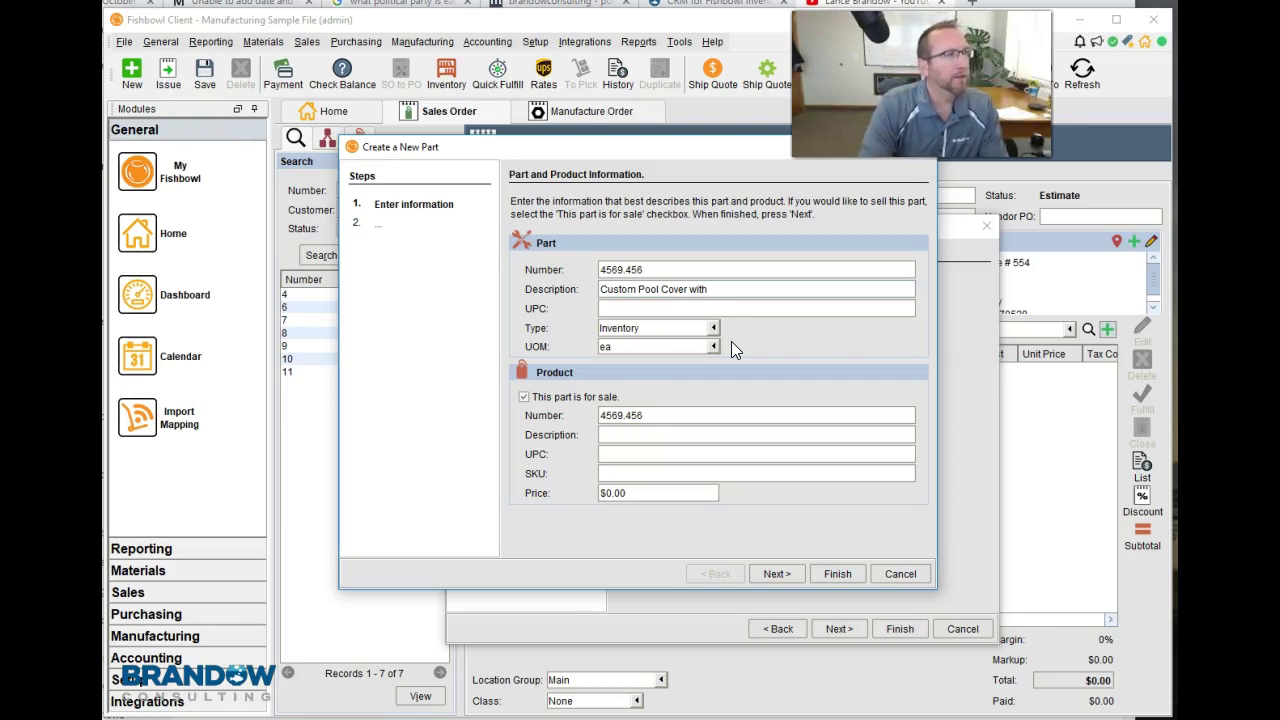
key("BackSpace")
key("BackSpace")
key("BackSpace")
key("BackSpace")
type("(Green)")
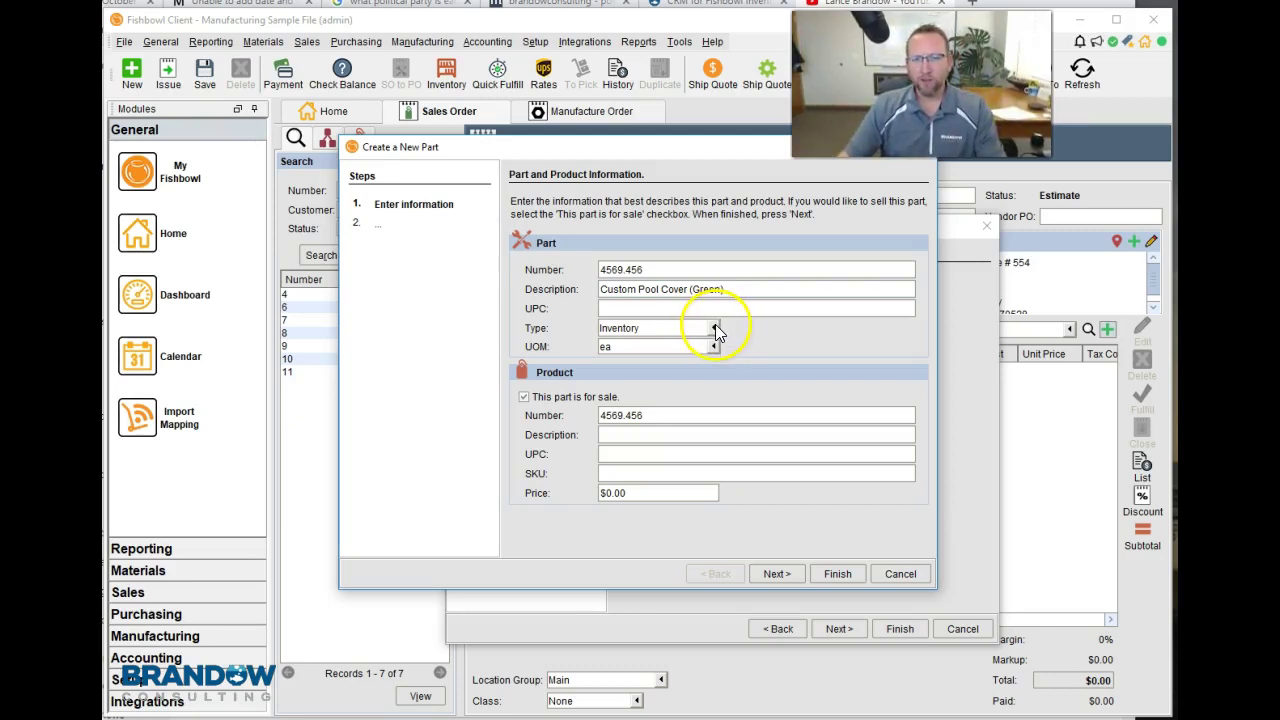
Set the new part's type to Service and its unit of measure to Each.
left_click(713, 328)
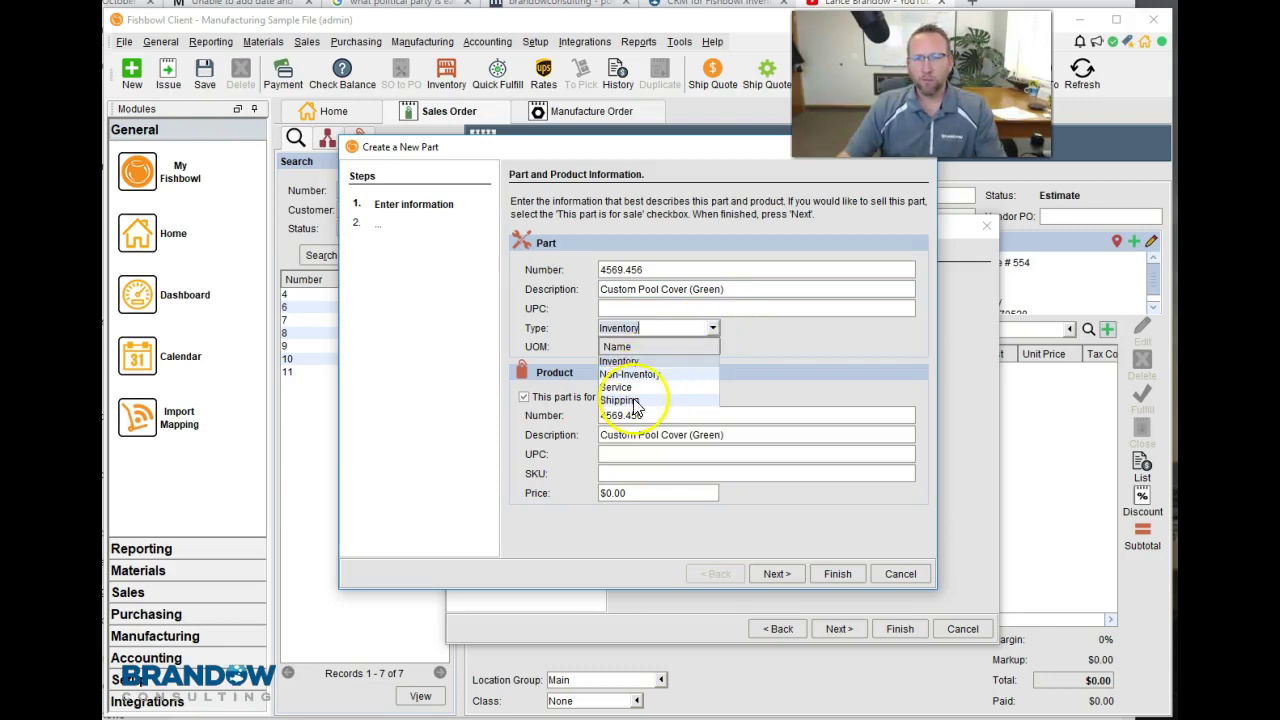
left_click(633, 388)
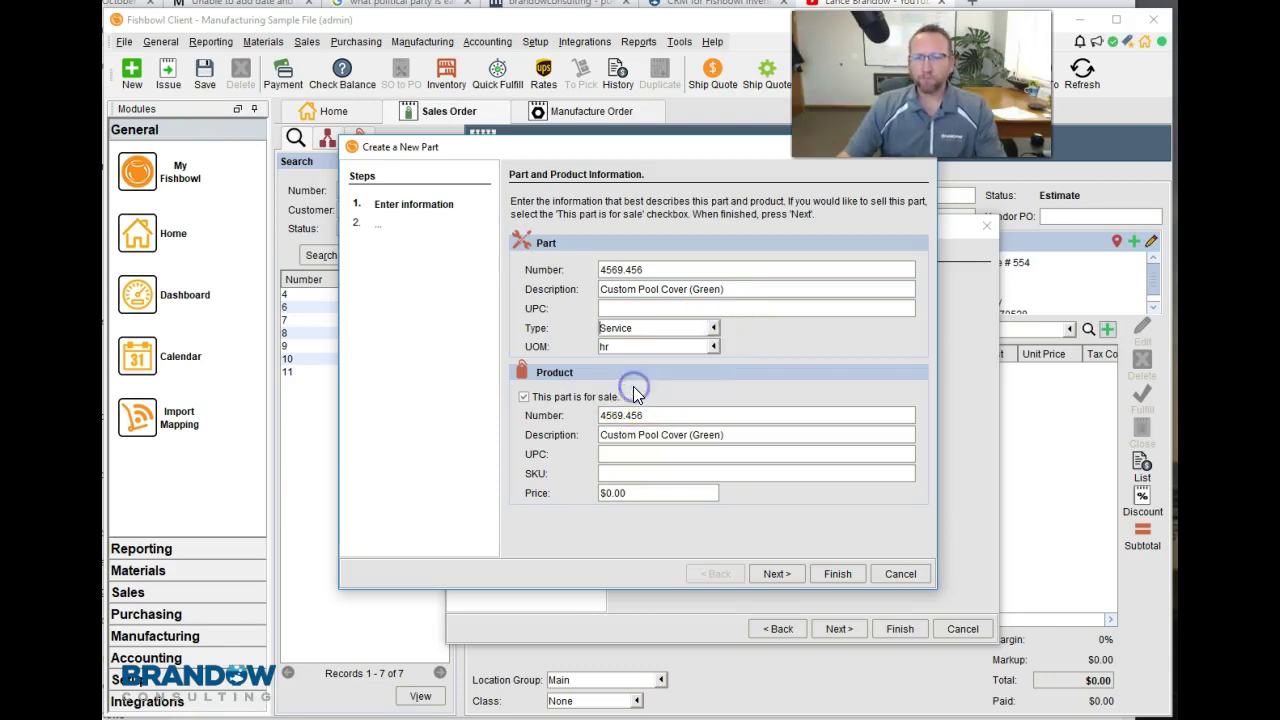
left_click(713, 347)
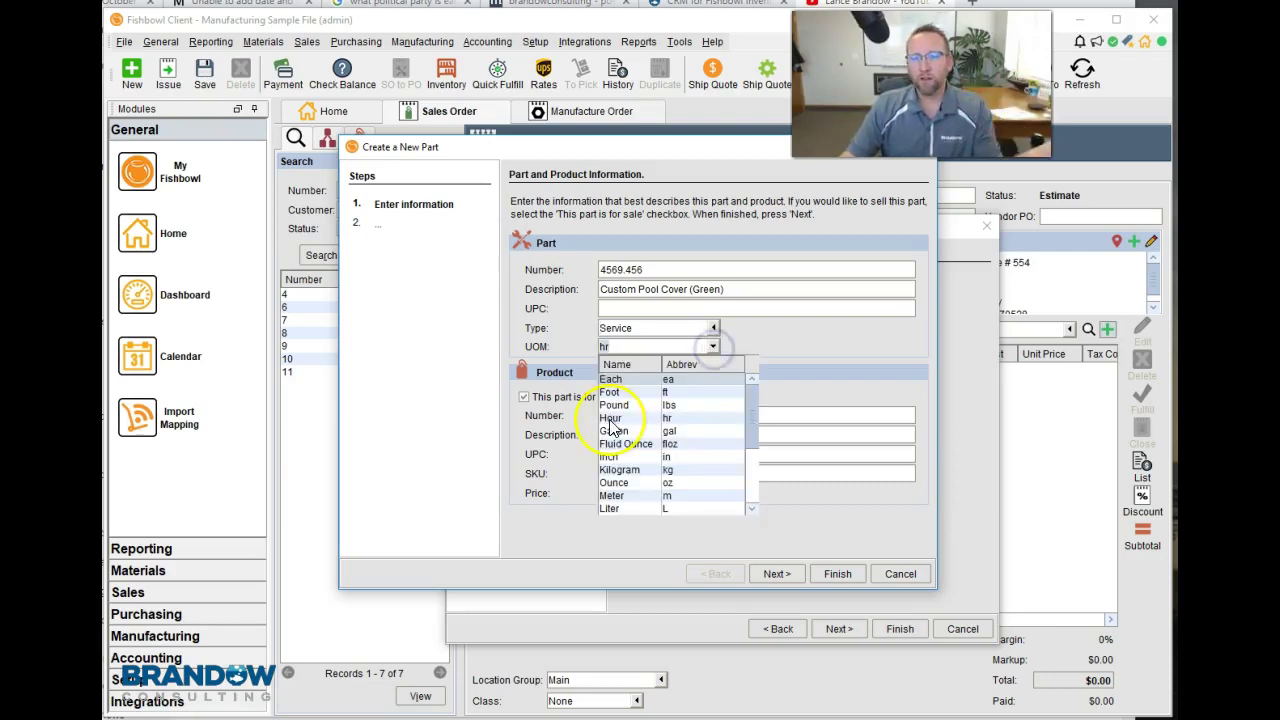
left_click(615, 381)
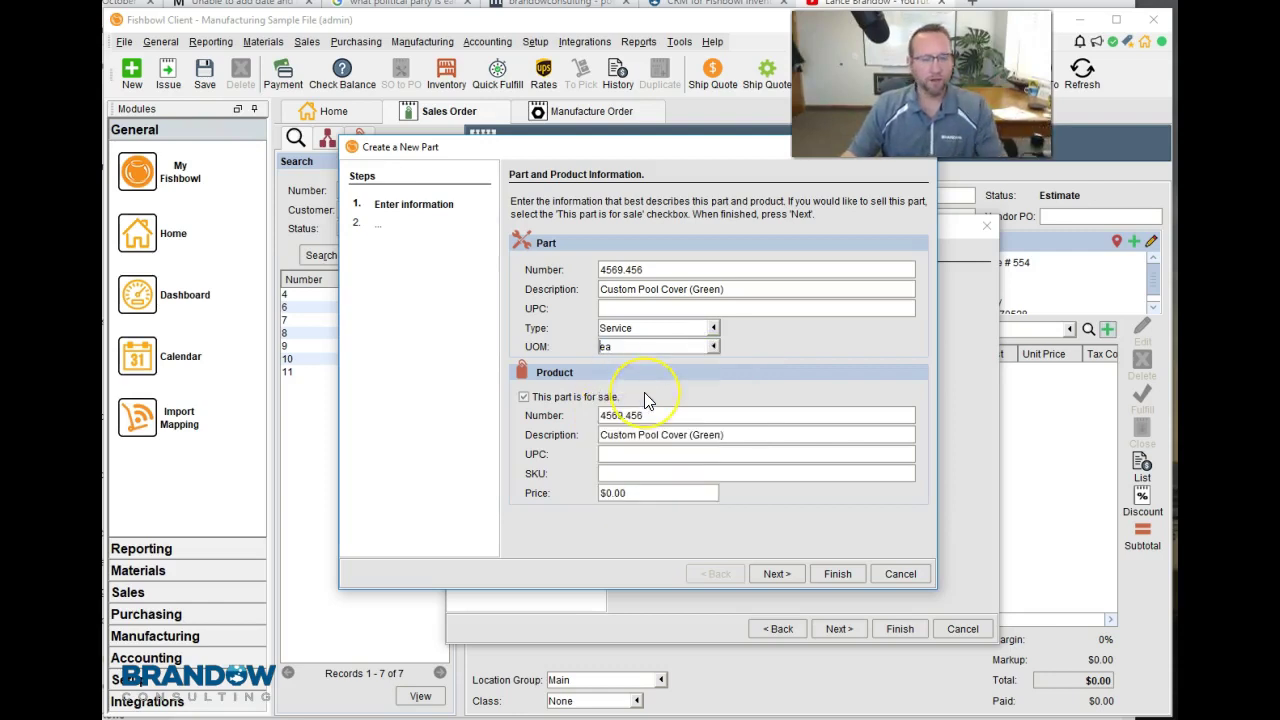
key("Tab")
key("Tab")
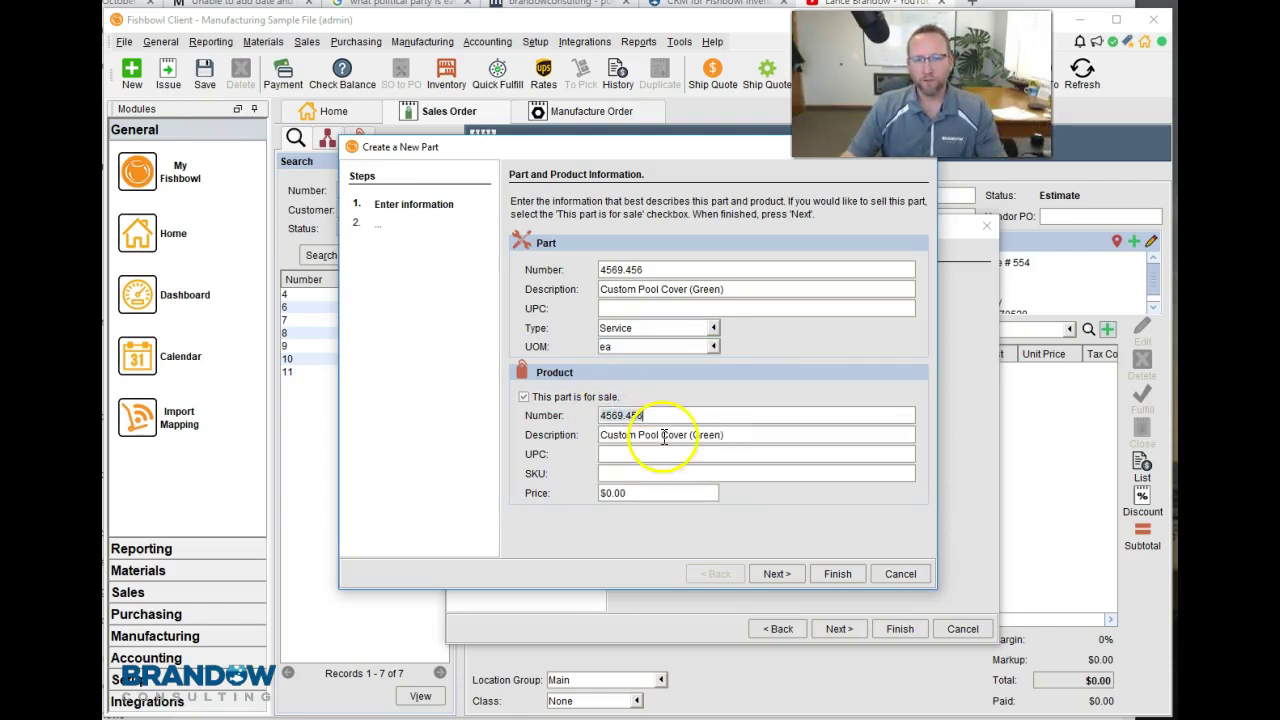
Finish creating the part without a default vendor and continue to the work order's raw goods.
left_click(770, 574)
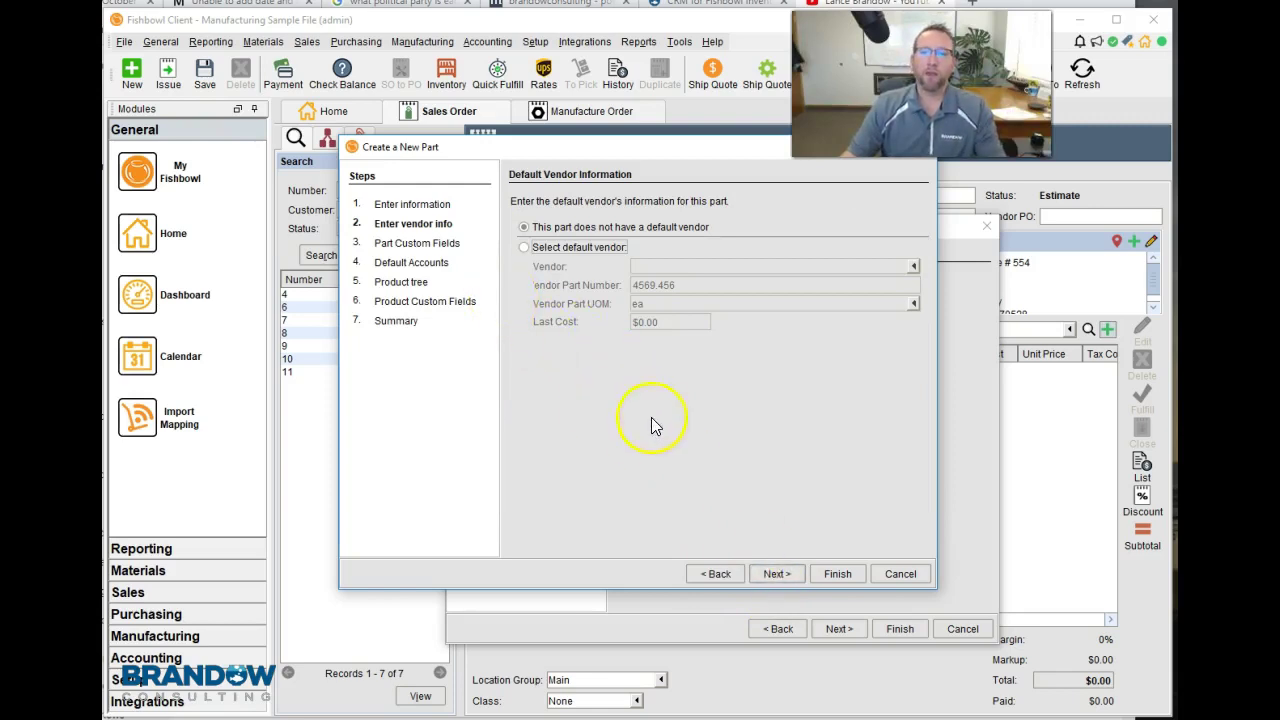
left_click(836, 576)
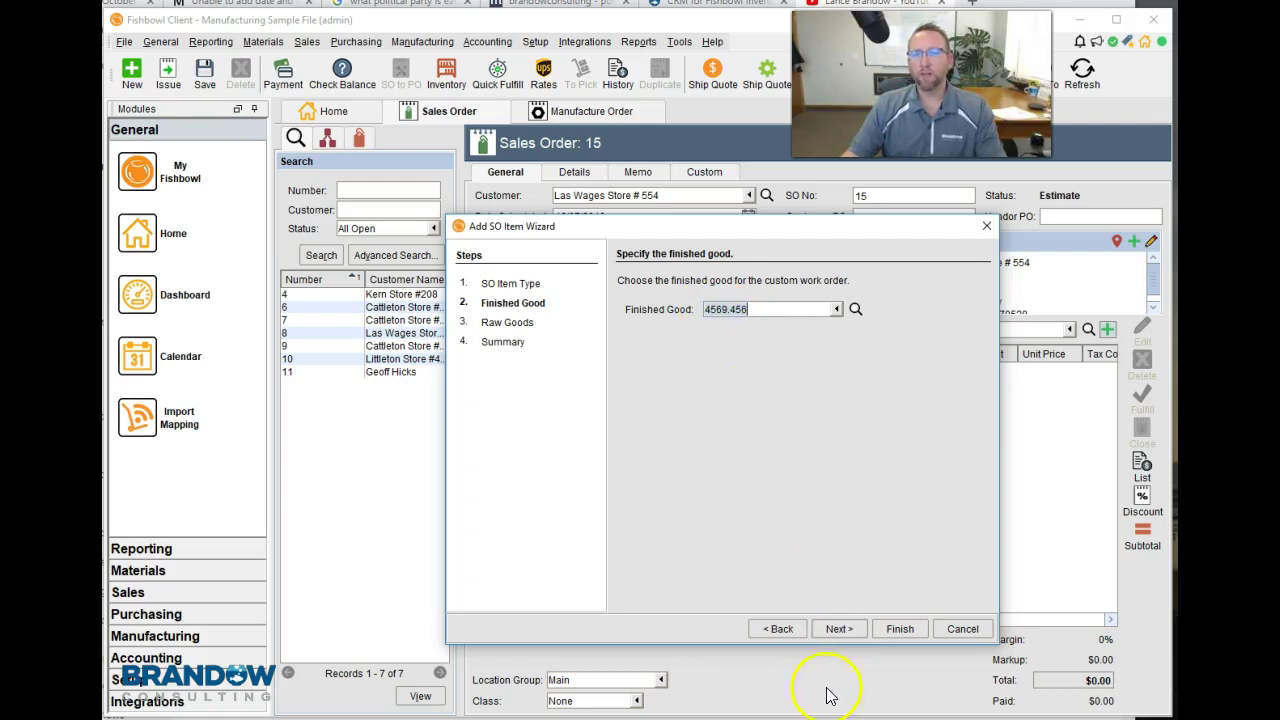
left_click(839, 630)
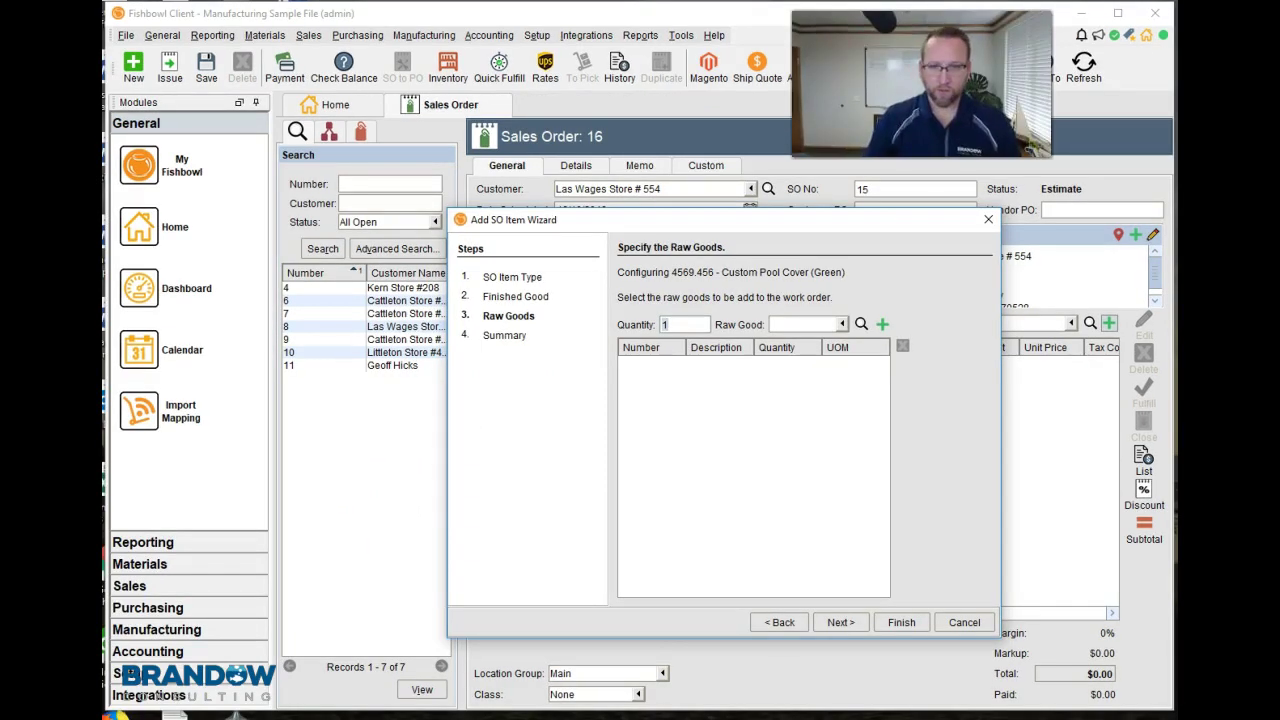
Add 2 hours of Labor (Direct Labor) and 1 Utilities charge to the work order's raw goods.
key("Tab")
type("labor")
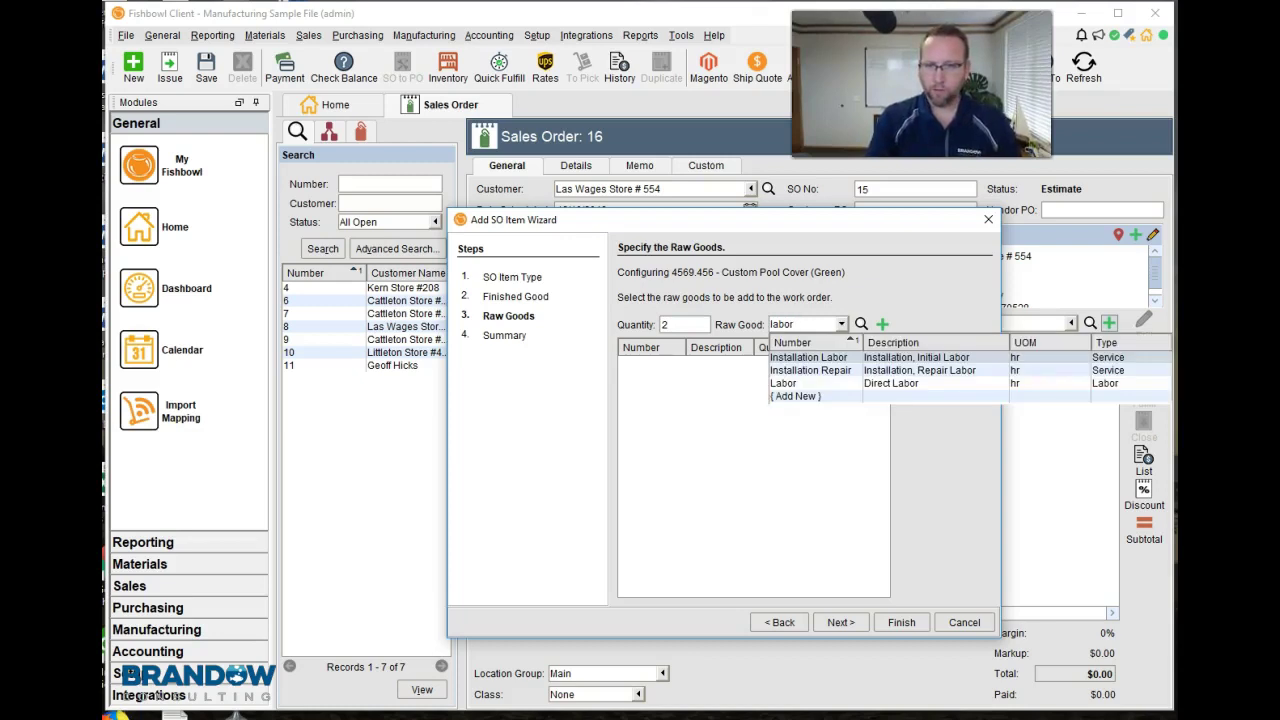
left_click(805, 384)
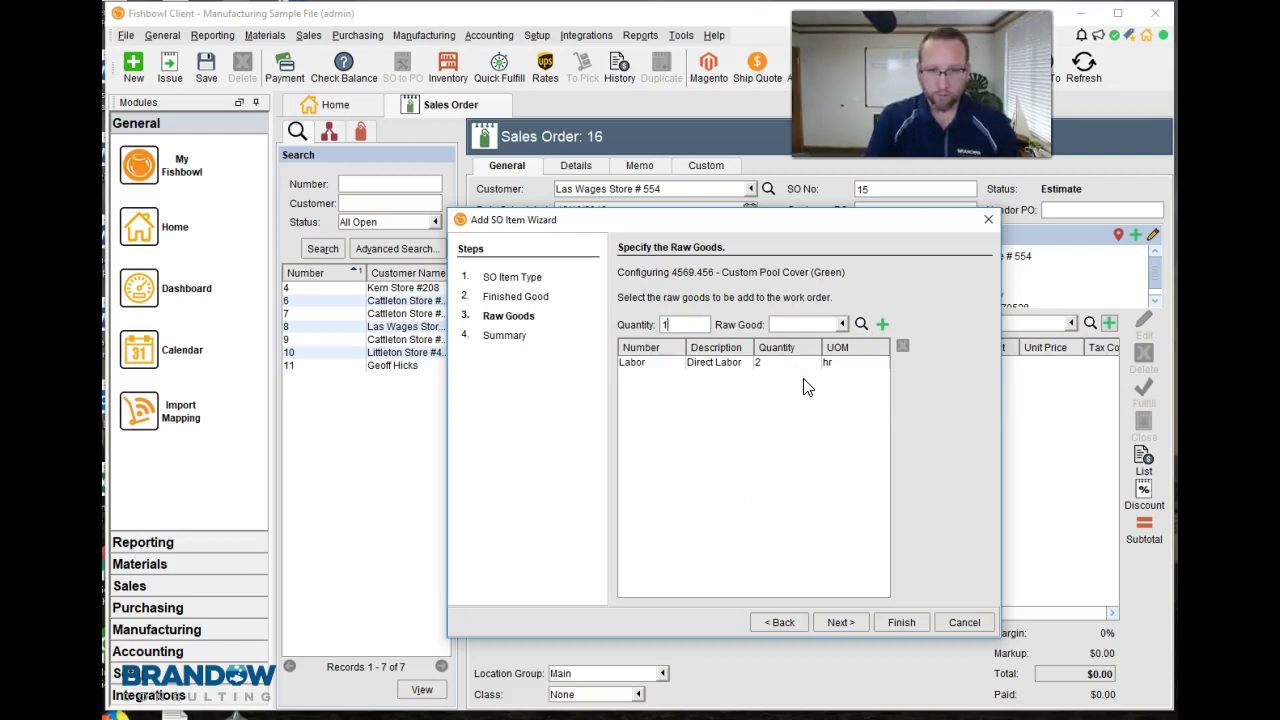
key("Tab")
type("uti")
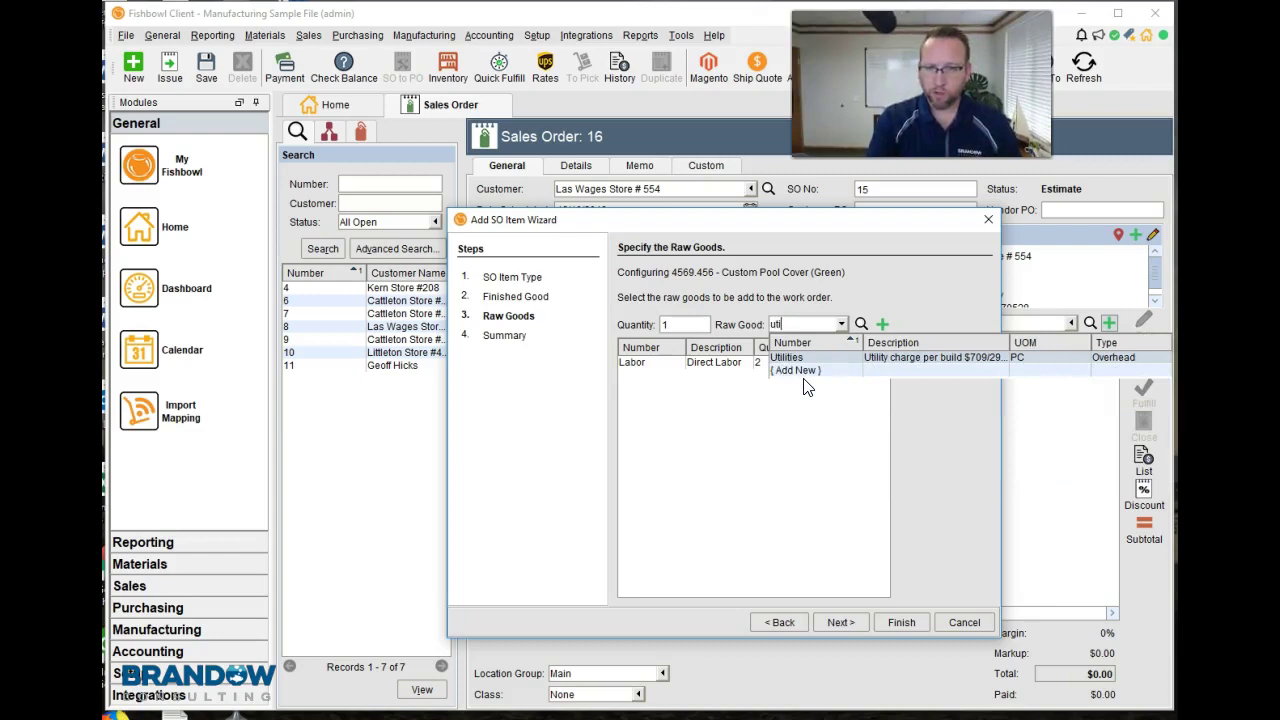
key("Return")
Add raw goods Grease (4 oz), TRGU (2 pr), DR-4-AL (22 ea) and STRE-1/2 (1 ea).
type("4")
key("Tab")
type("gr")
key("Return")
type("2")
key("Return")
type("22")
key("Return")
type("stre")
key("Return")
Add 1 BO-1/2x4-J box and 3 WINU-YE wire nuts to the raw goods.
key("Tab")
type("bo")
key("Return")
type("3")
key("Tab")
type("winu-y")
key("Return")
Add 8 URCO connectors and 3 WINU-OR wire nuts to the raw goods.
type("8")
key("Tab")
type("ur")
key("Return")
type("3")
key("Tab")
type("winu-o")
key("Return")
Add one each of PUBP, REUN-1/2HP and ANPI-BL to the raw goods.
type("1")
key("Tab")
type("pu")
key("Return")
key("Tab")
type("anp")
key("Return")
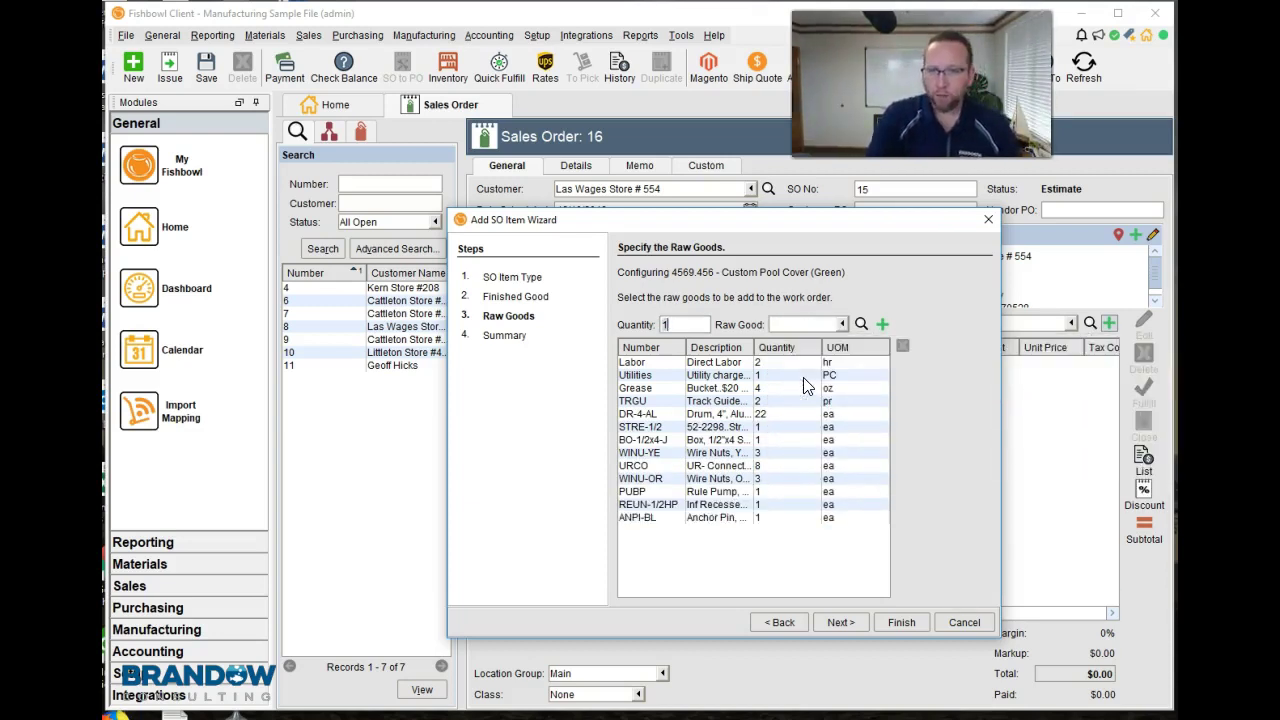
Add 1 HETO and 25 SC-10x.5-SS screws to the raw goods.
key("Tab")
type("he")
key("Return")
type("25")
key("Tab")
type("sc")
key("Return")
Add 4 PUKH and 1 PU-1800 rule pump items to the raw goods.
type("4")
key("Tab")
type("puk")
key("Return")
type("1")
key("Tab")
type("pu-1")
key("Return")
Add 1 PUHC rule pump item and 1 ANBA-BL anchor base to the raw goods.
type("1")
key("Tab")
type("rule pump, hou")
key("Return")
type("1")
key("Tab")
type("anch")
key("Return")
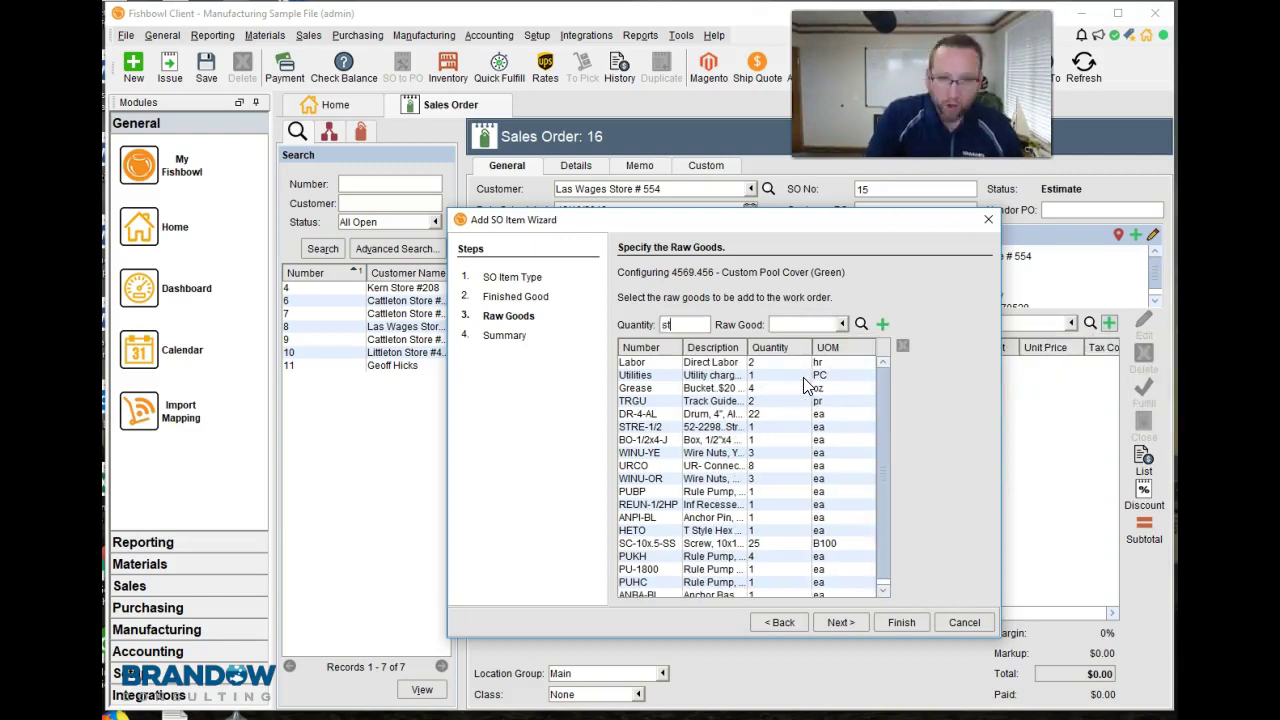
Add 1 more STRE-1/2 and 1 SPRI spring to the raw goods.
type("1")
key("Tab")
type("spring")
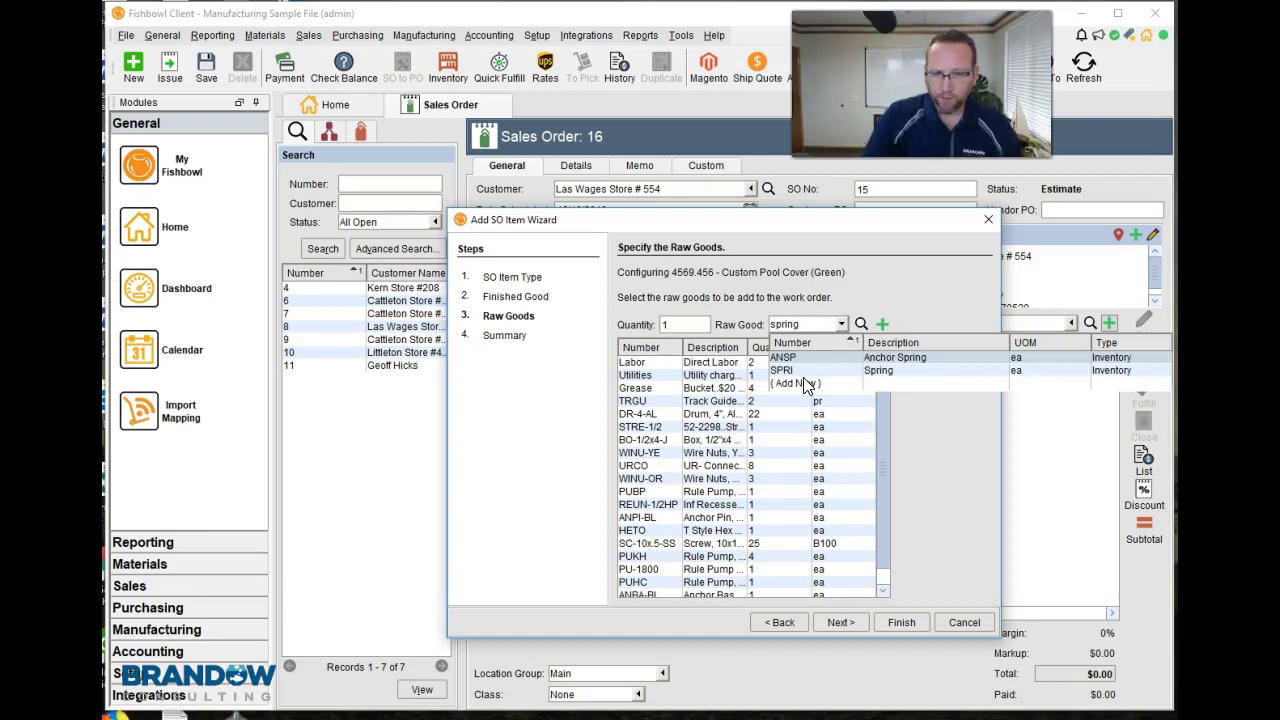
key("BackSpace")
key("BackSpace")
key("BackSpace")
key("BackSpace")
key("BackSpace")
key("BackSpace")
type("spri")
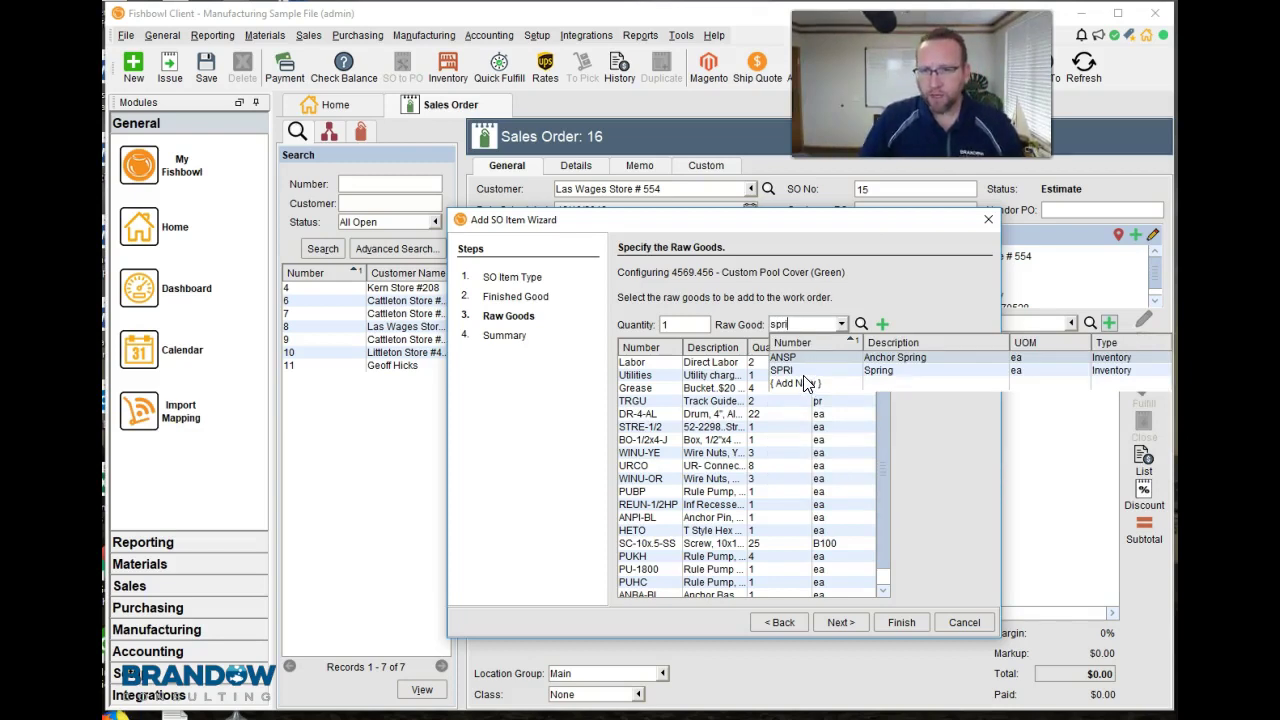
left_click(803, 371)
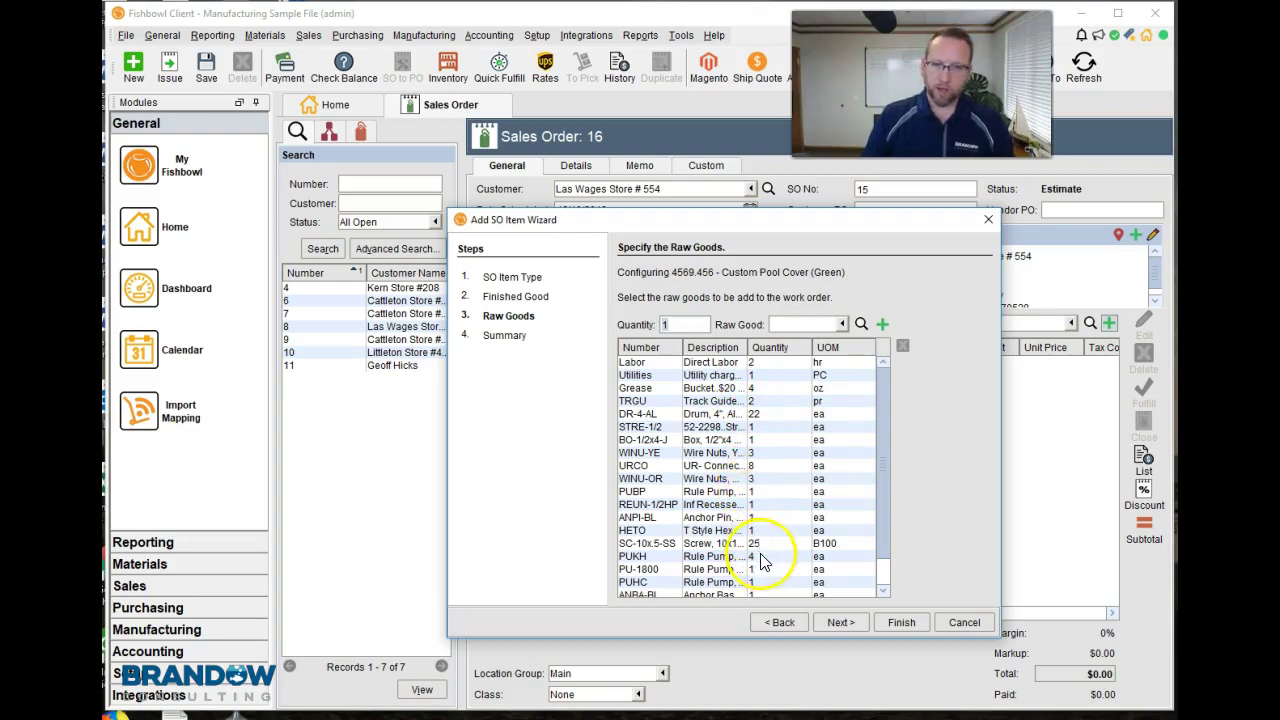
Review the remaining raw goods in the list and select the quantity of the PUHC line.
left_click(884, 475)
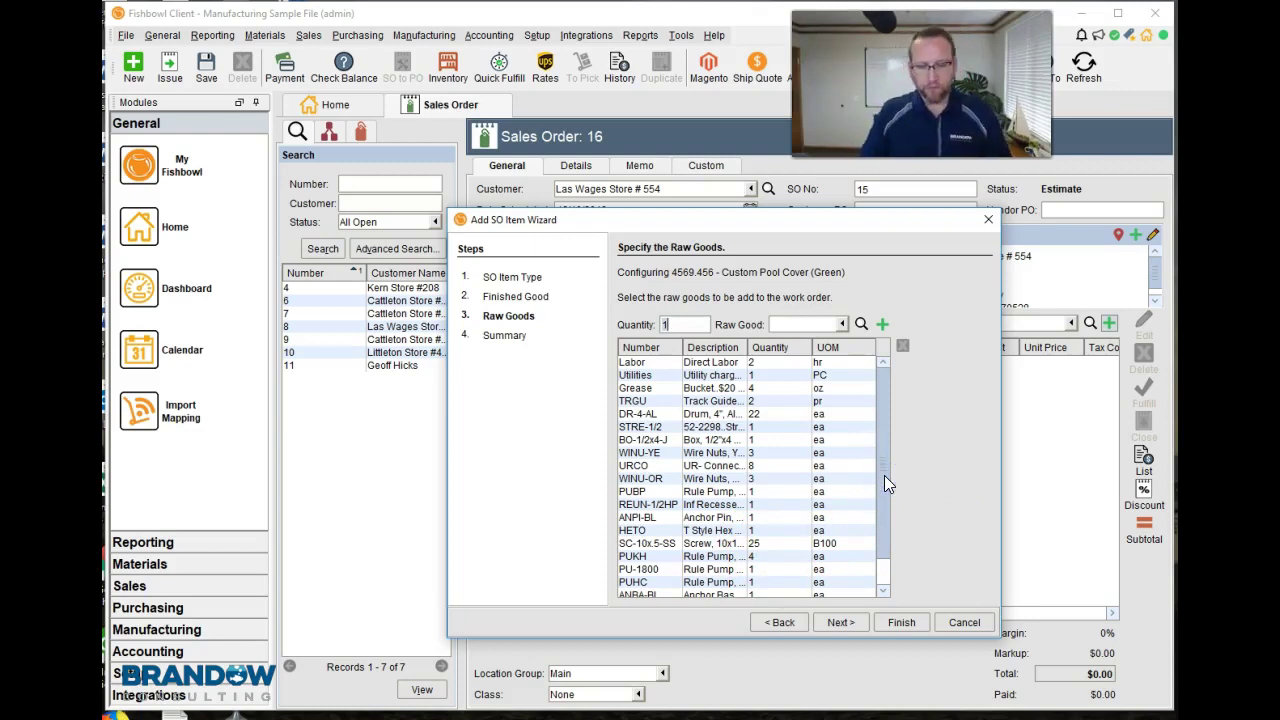
scroll(884, 475, "down", 2)
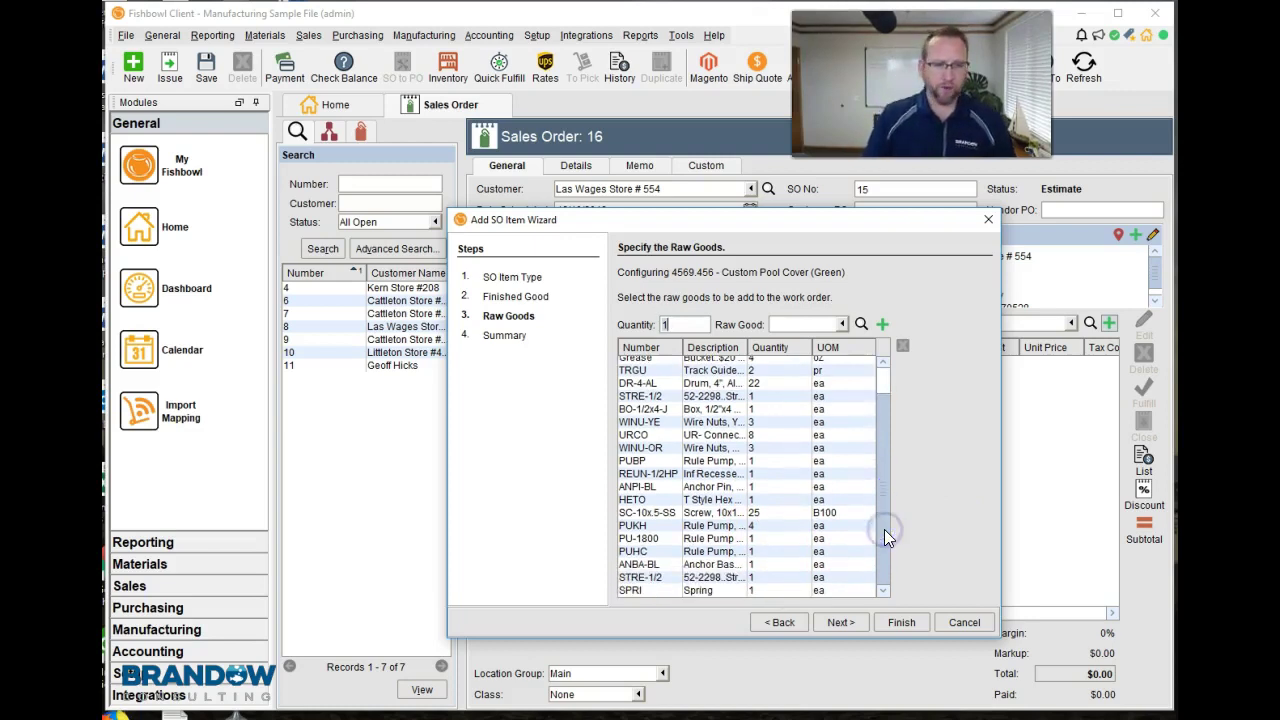
left_click(760, 551)
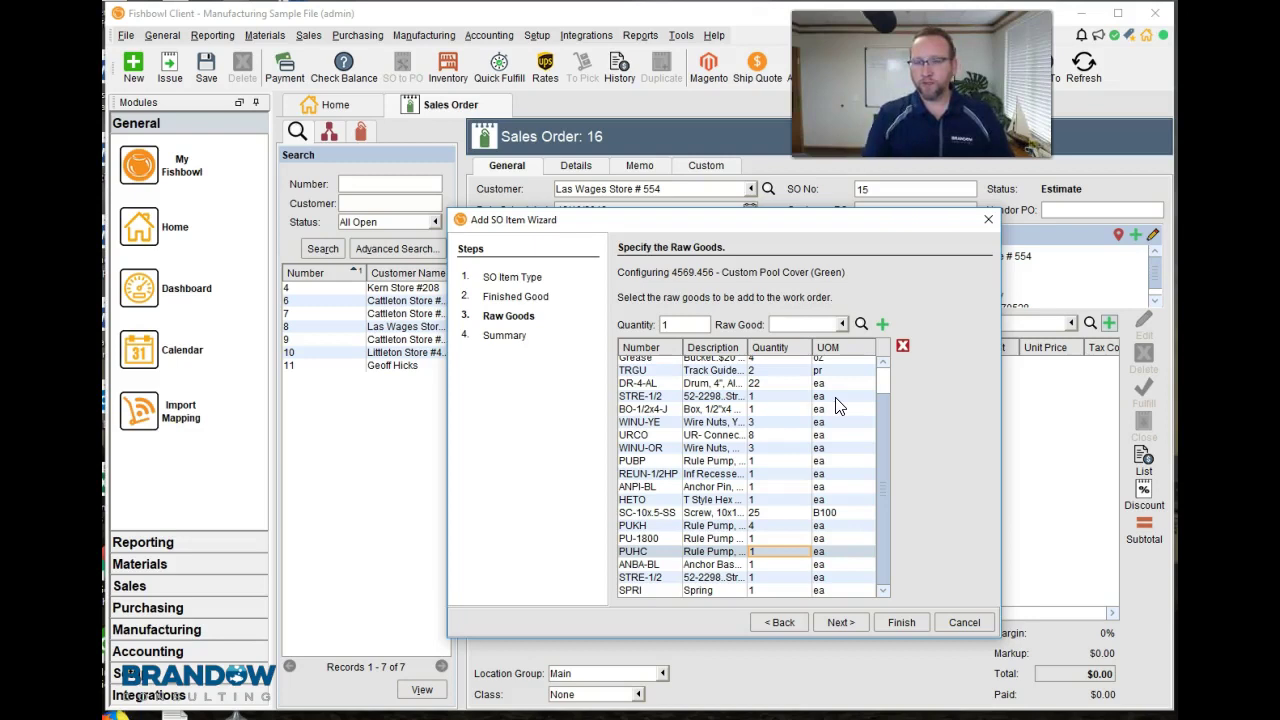
Advance to the work order summary and review the full cost breakdown of the raw goods.
left_click(838, 624)
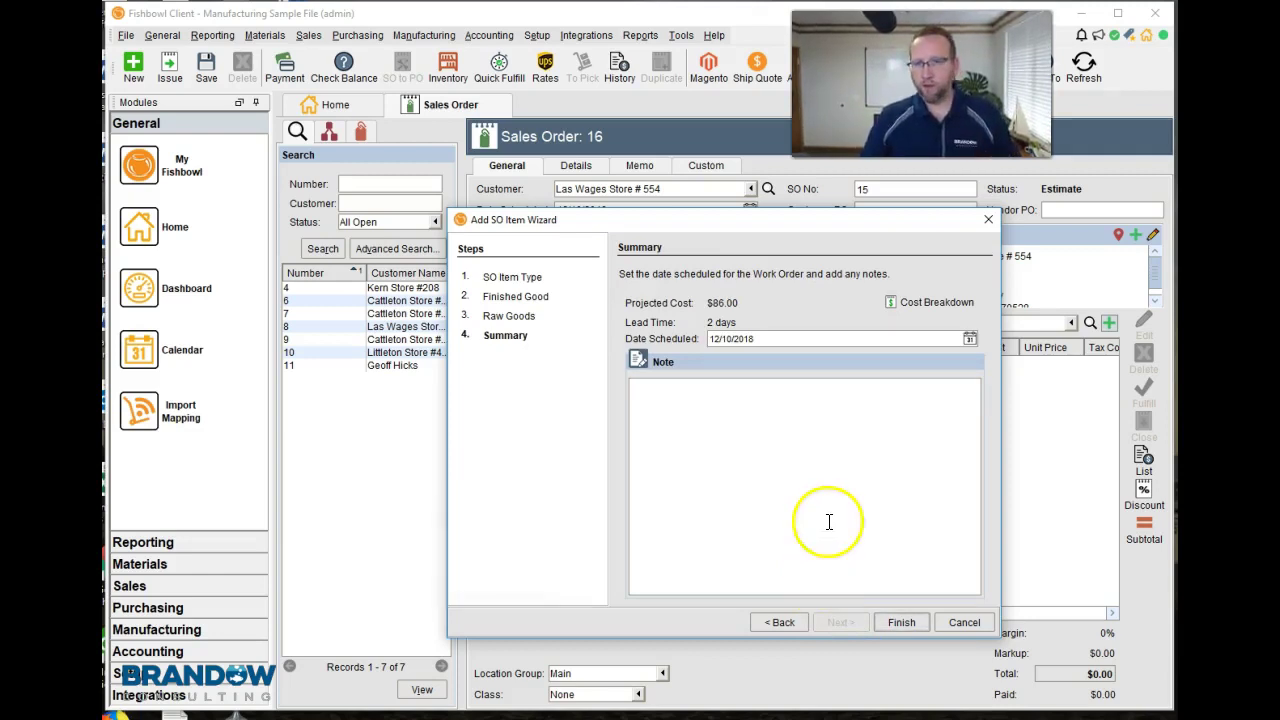
left_click(905, 302)
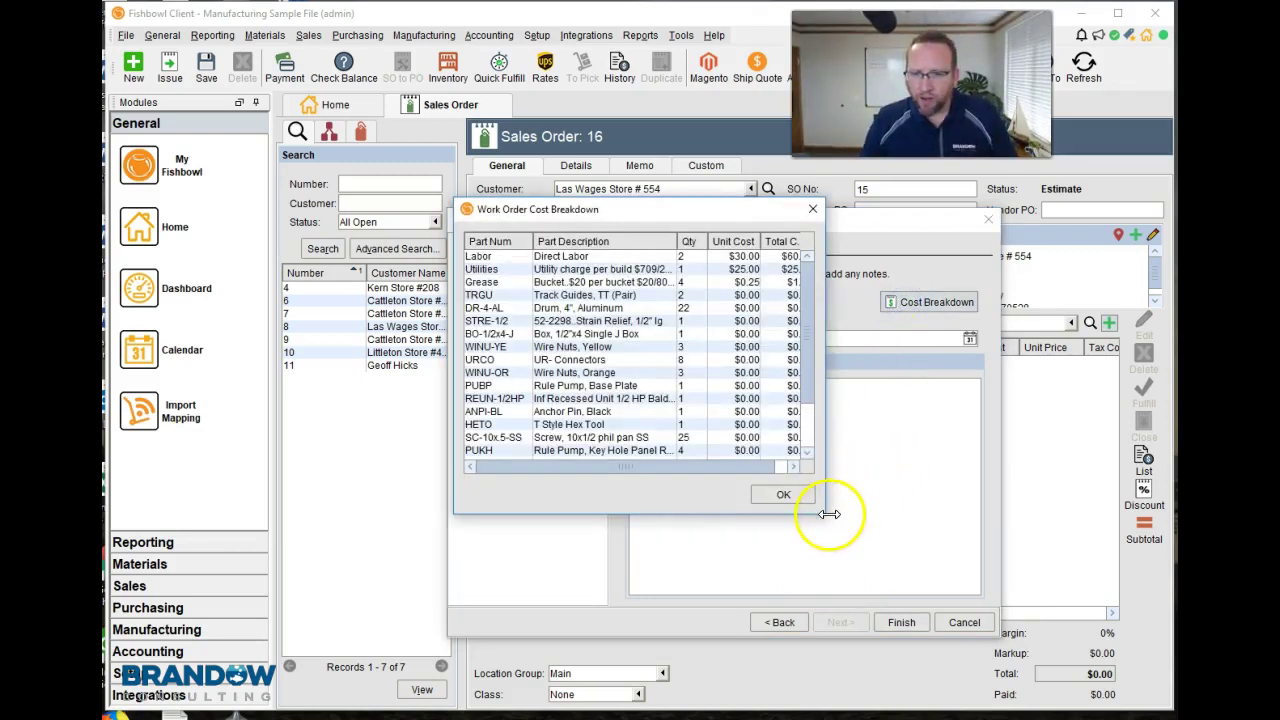
left_click_drag(830, 514, 1023, 617)
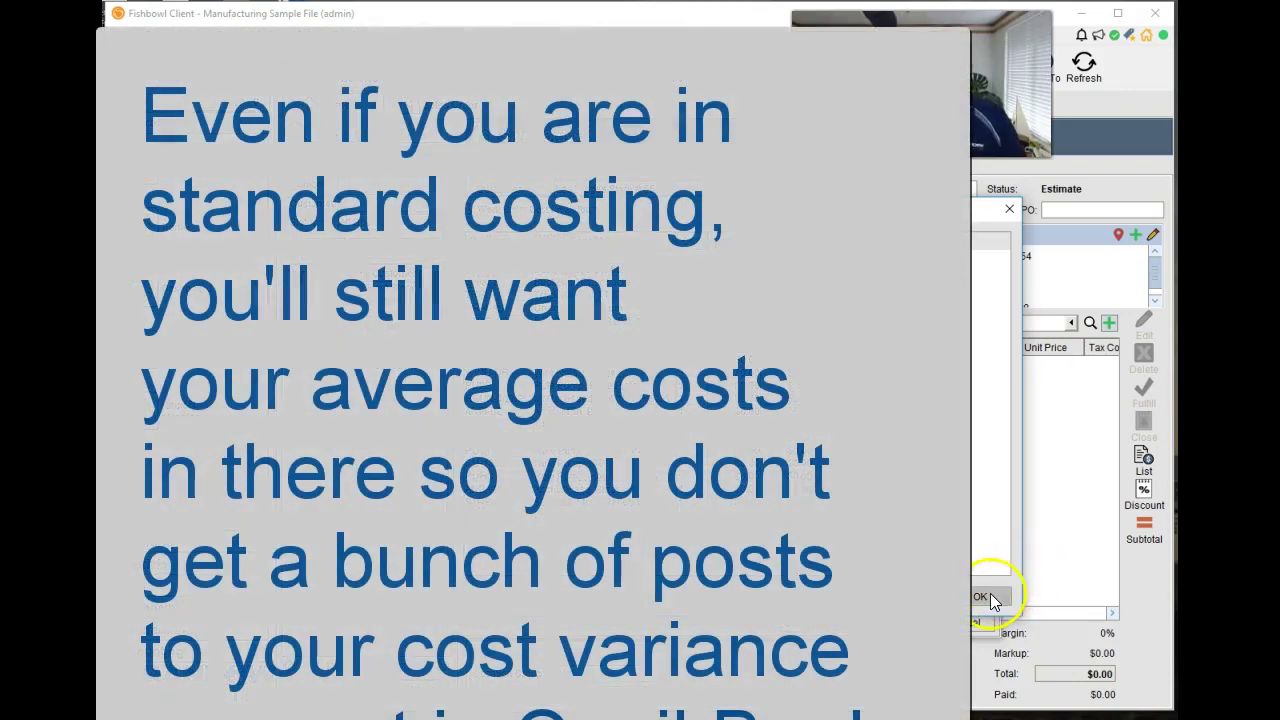
left_click(989, 595)
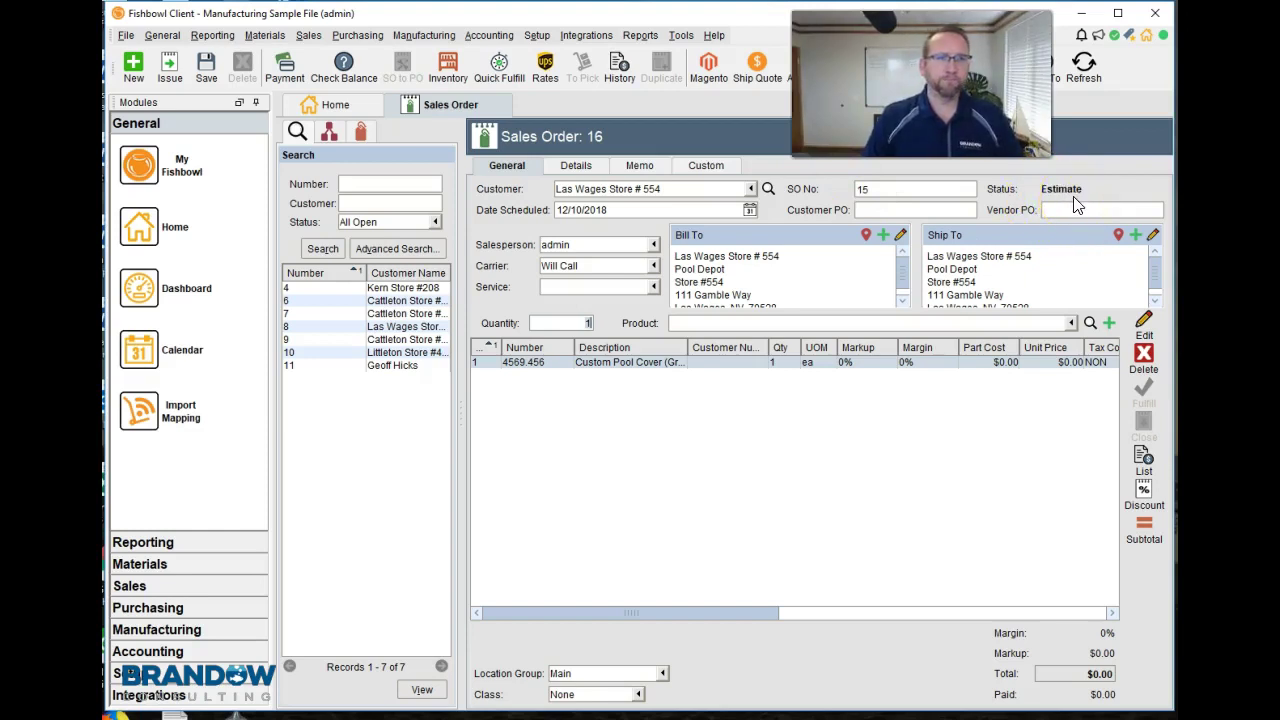
Save the sales order containing the Custom Pool Cover (Green) work order item.
left_click(208, 80)
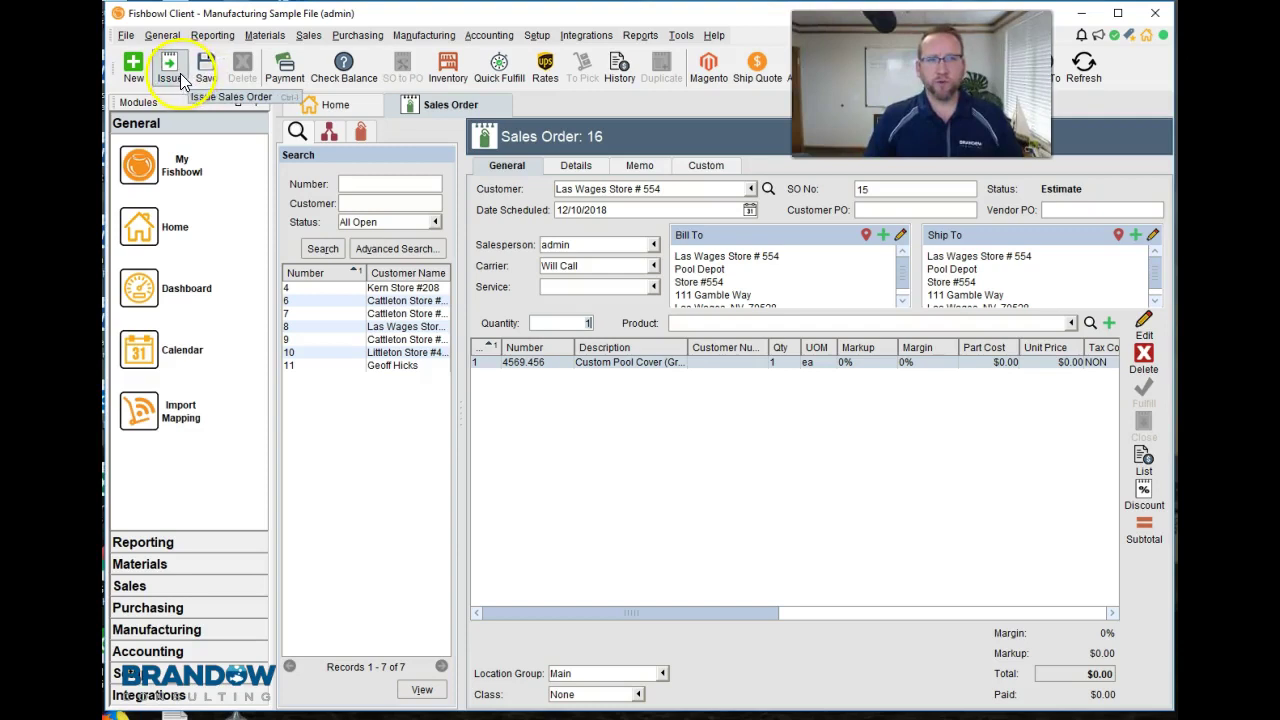
left_click(207, 68)
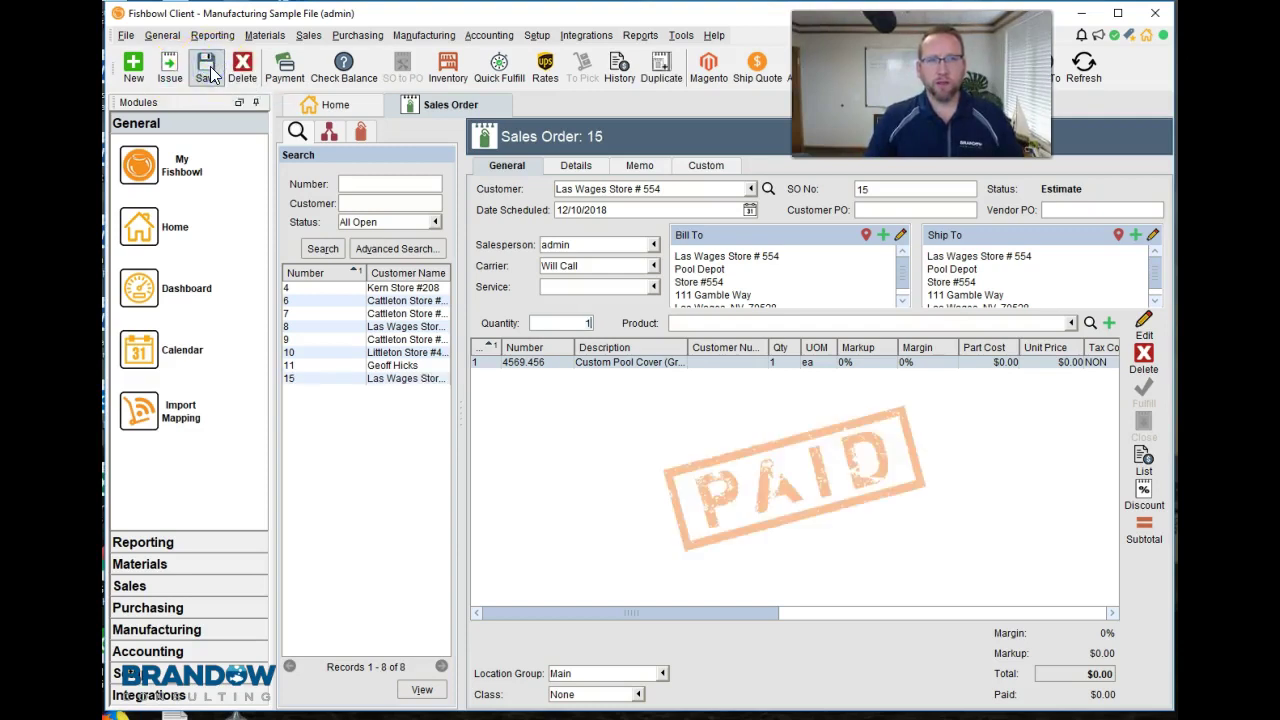
left_click(240, 72)
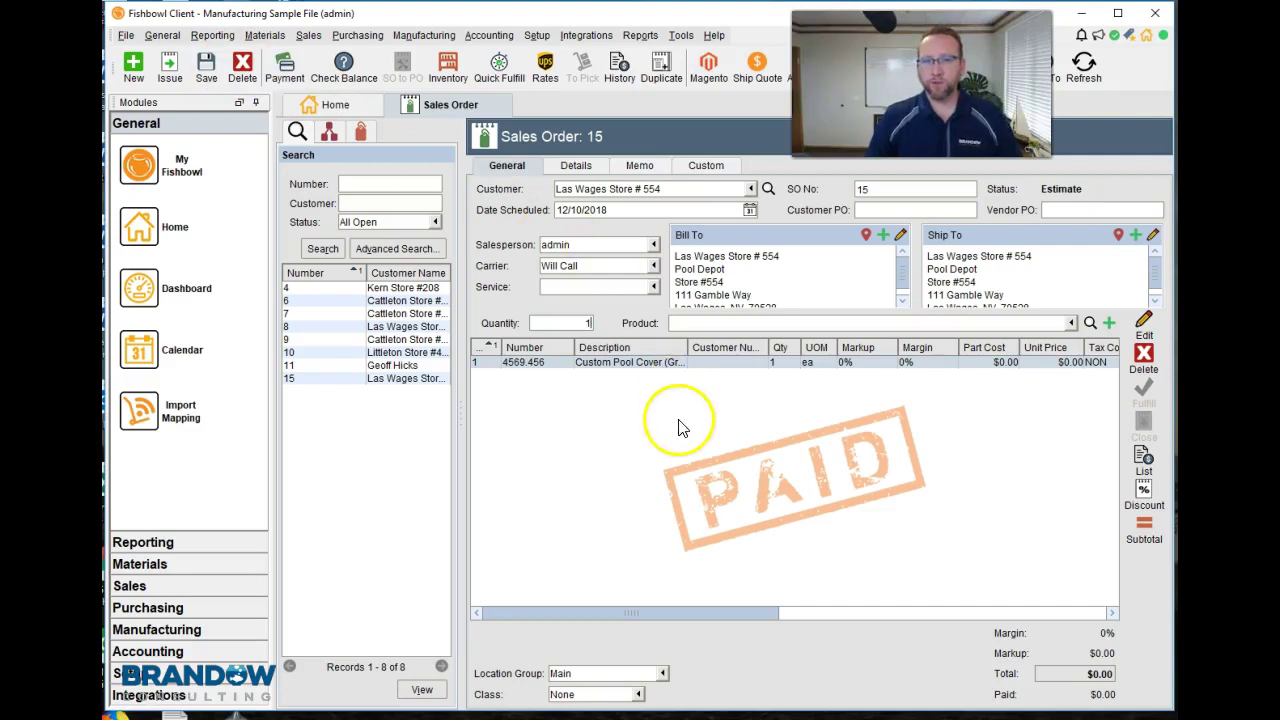
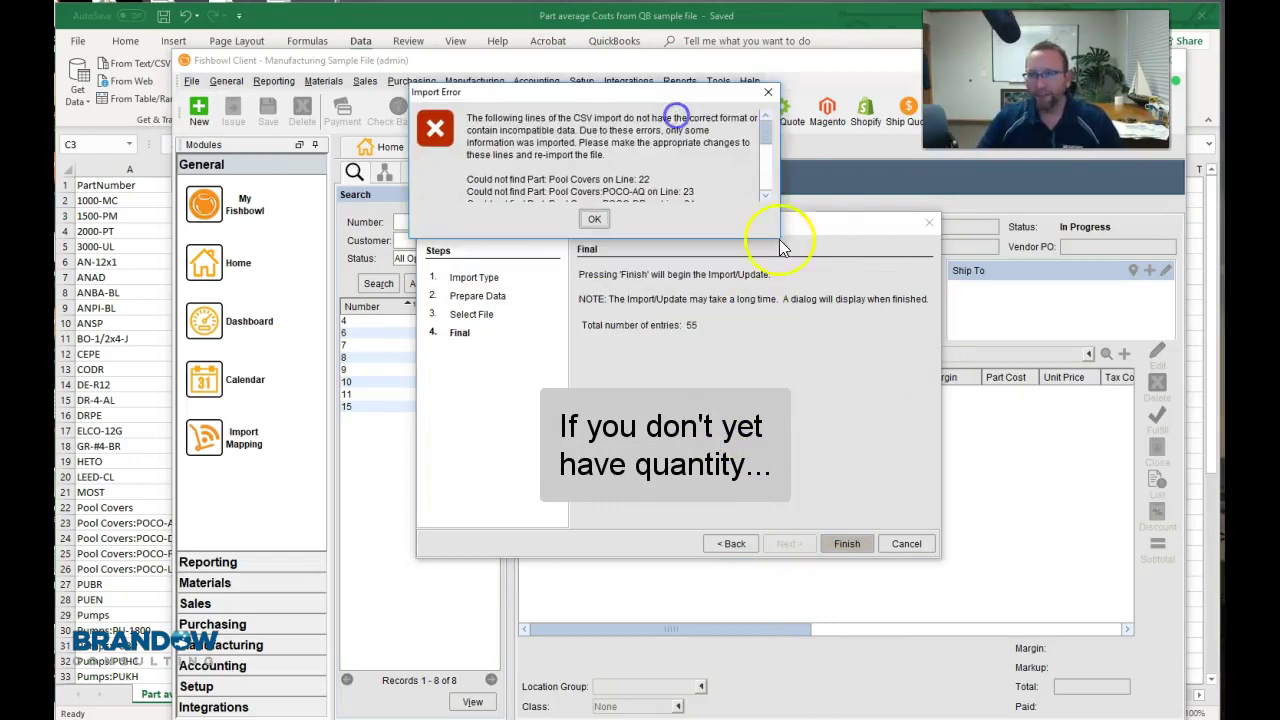
Switch to the part average cost workbook in Excel, widen the PartNumber column and delete the Pool Covers, Pumps and Screws parent rows.
scroll(763, 146, "up", 2)
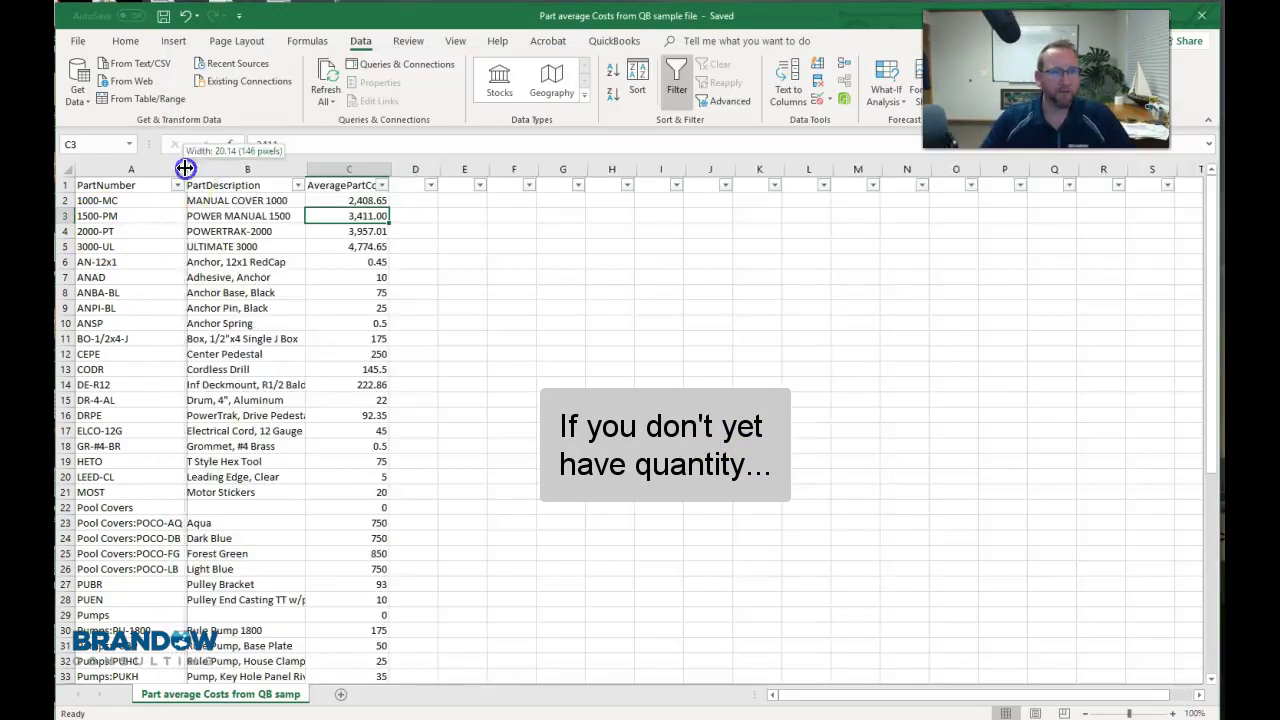
scroll(90, 489, "down", 3)
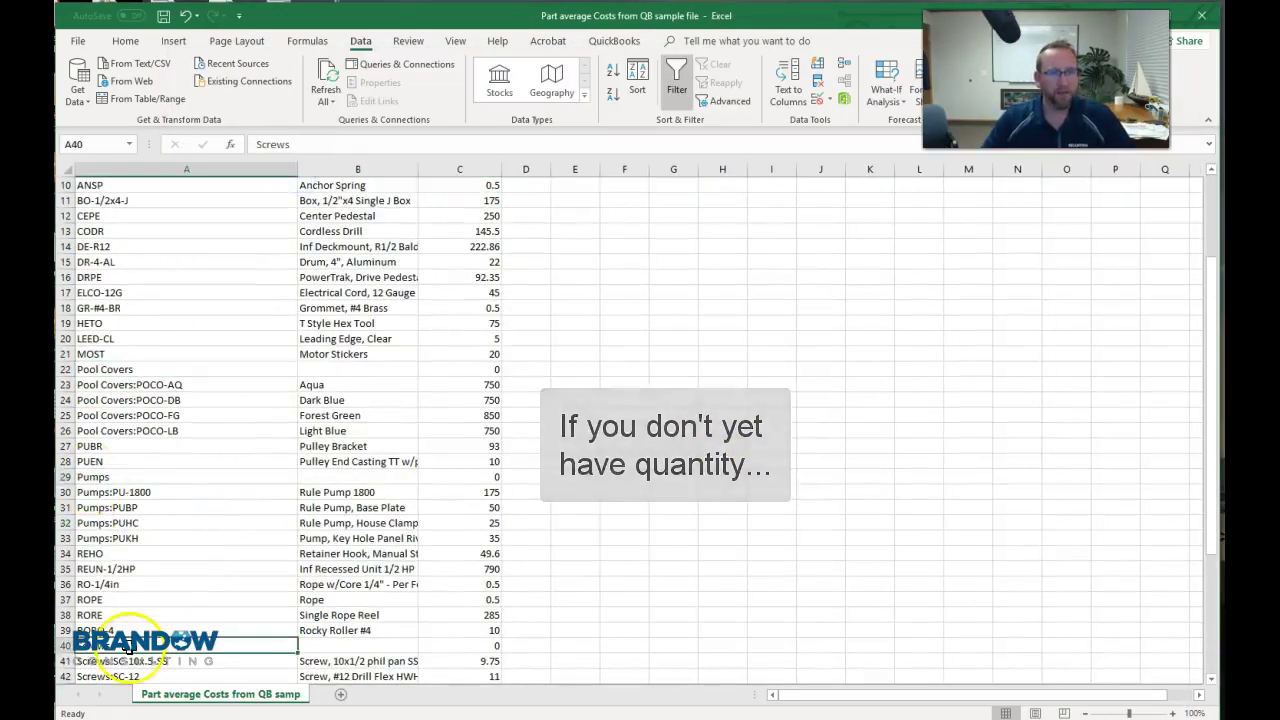
scroll(100, 520, "up", 1)
Remove the "Pool Covers:" prefix from the four POCO part numbers with Find and Replace.
left_click_drag(120, 415, 120, 461)
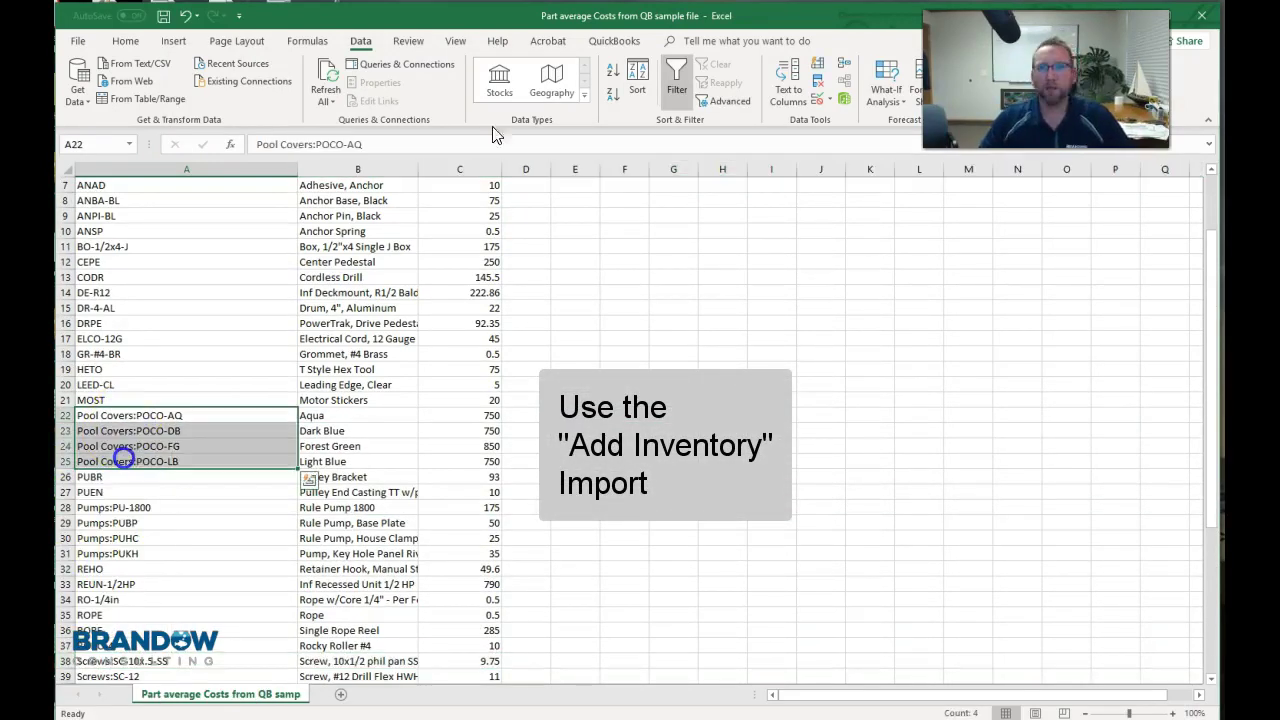
left_click(125, 41)
left_click(1046, 90)
left_click(1070, 150)
left_click(303, 466)
key("Return")
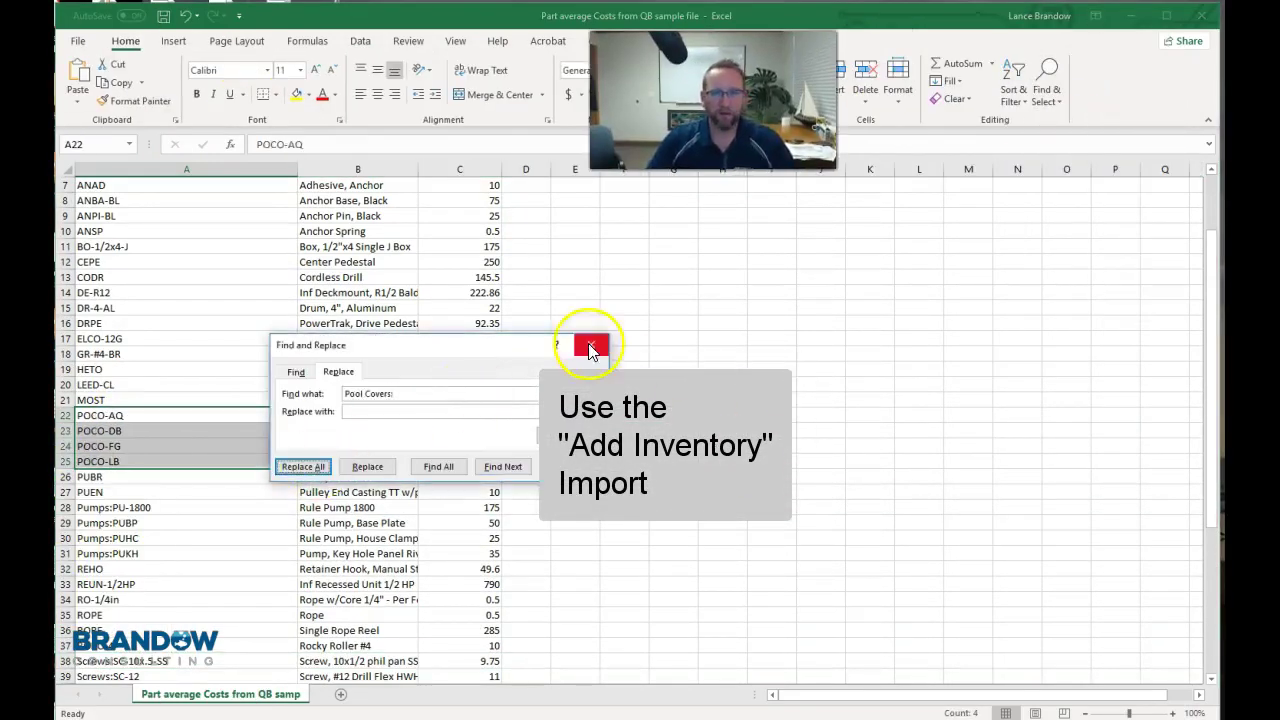
left_click(591, 344)
Remove the "Pumps:" prefix from the PU-1800, PUBP, PUHC and PUKH part numbers.
scroll(100, 366, "down", 3)
double_click(100, 369)
key("Home")
key("Delete")
key("Delete")
key("Delete")
key("Delete")
key("Delete")
key("Delete")
key("Return")
key("F2")
key("Home")
key("Delete")
key("Delete")
key("Delete")
key("Delete")
key("Delete")
key("Delete")
key("Return")
key("F2")
key("Home")
key("Delete")
key("Delete")
key("Delete")
key("Delete")
key("Delete")
key("Delete")
key("Return")
scroll(157, 363, "down", 1)
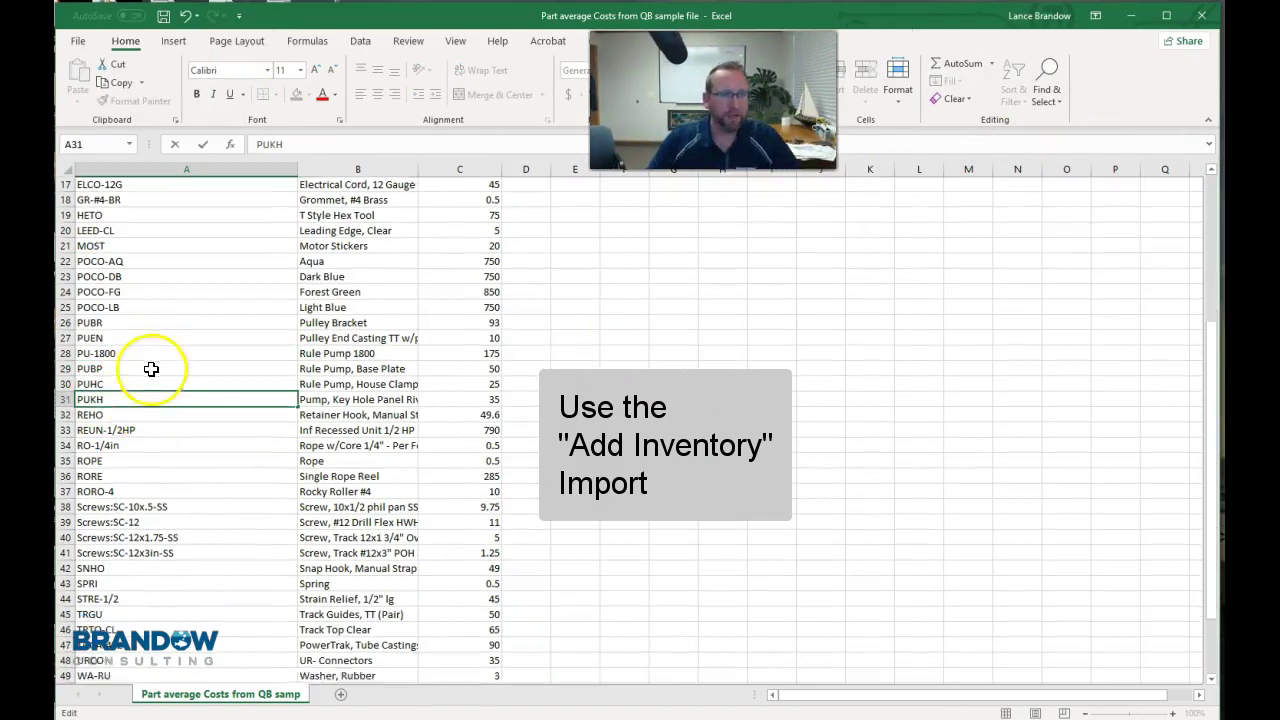
Remove the "Screws:" prefix from the four SC part numbers by replacing it with nothing.
left_click_drag(120, 431, 120, 477)
key("ctrl+h")
type("Screws:")
left_click(209, 486)
key("Return")
scroll(66, 164, "up", 5)
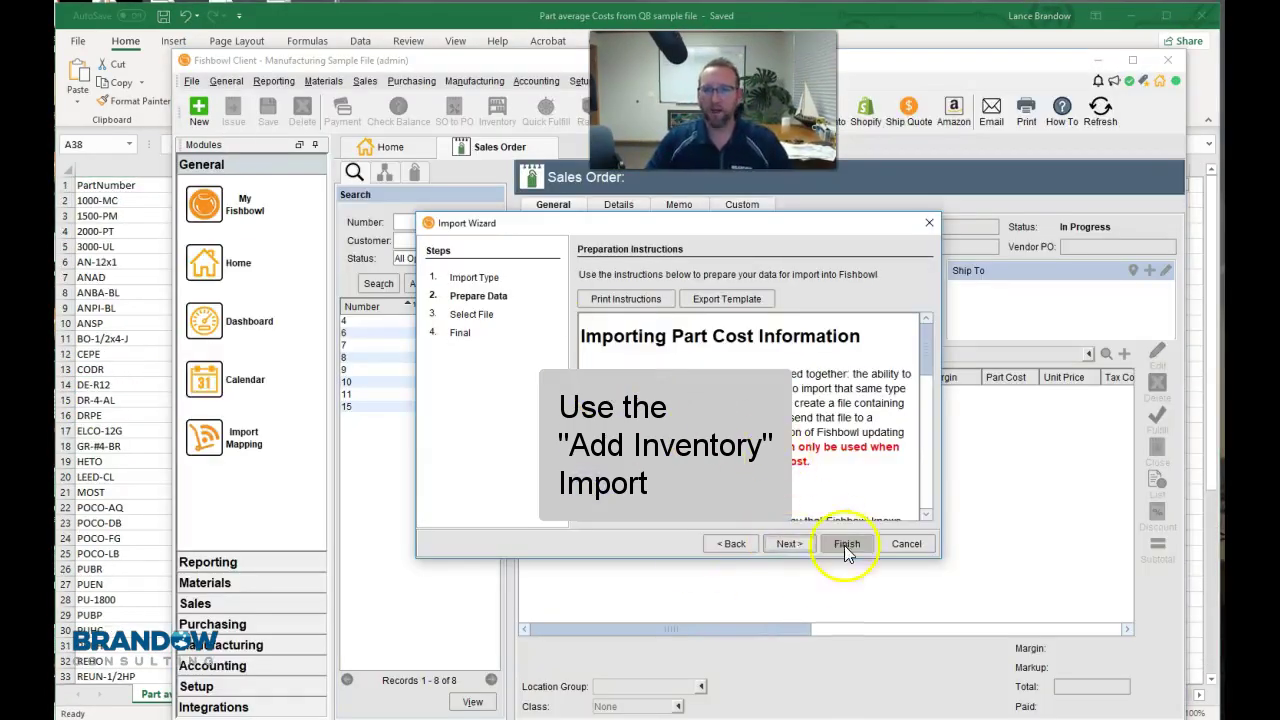
Switch to Fishbowl, finish the part cost import and review the configuration and unit cost of the custom pool cover sales order item.
left_click(845, 544)
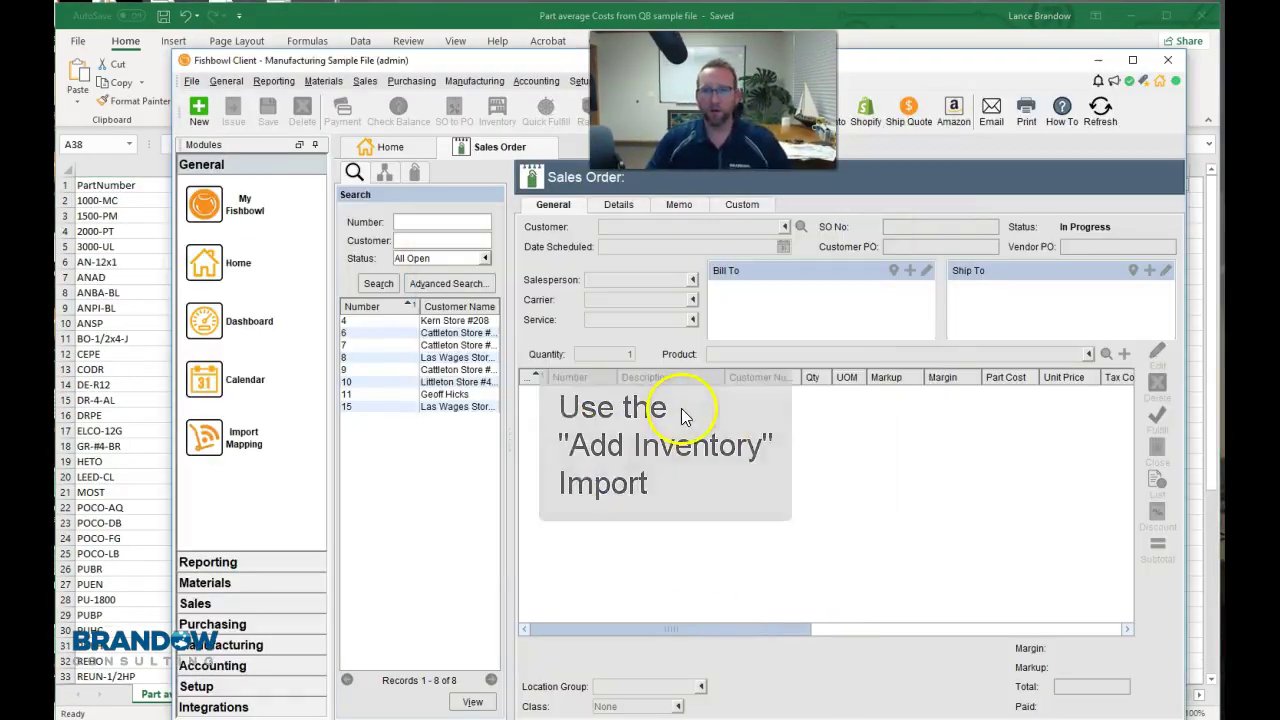
left_click(443, 406)
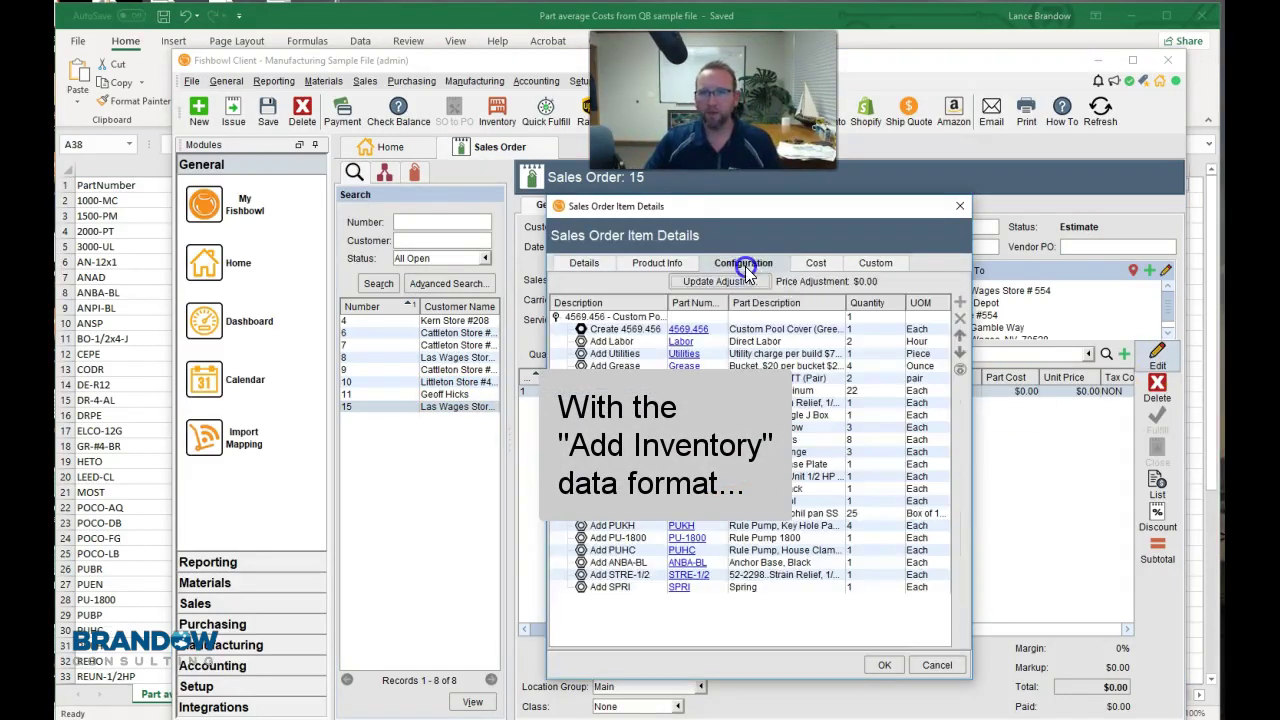
left_click(816, 263)
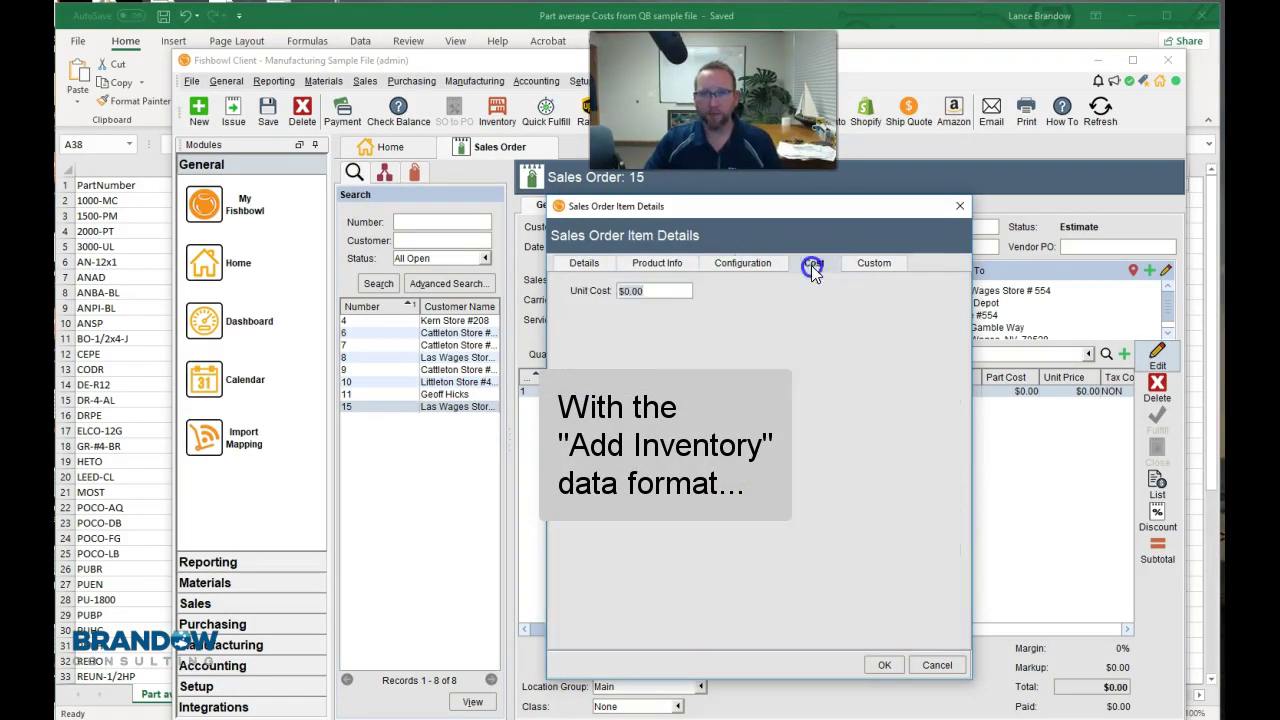
left_click(950, 665)
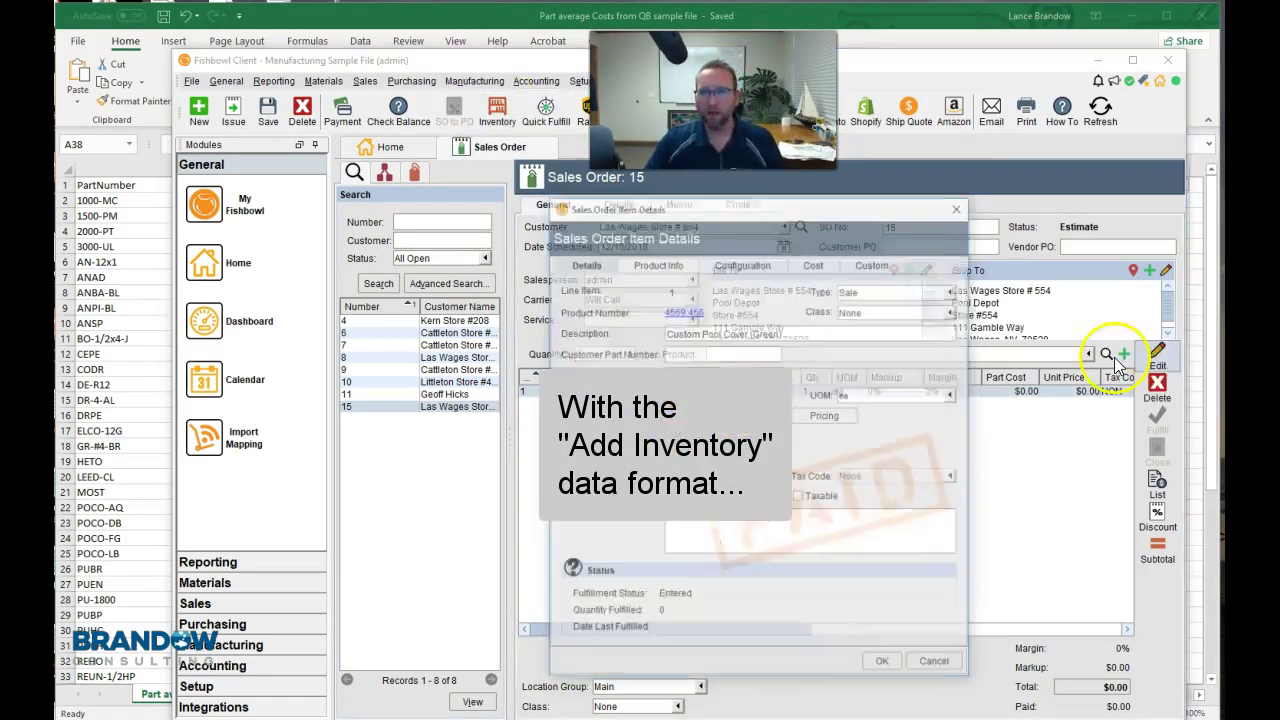
Issue the custom pool cover sales order and calculate the projected cost of its linked manufacture order.
left_click(891, 667)
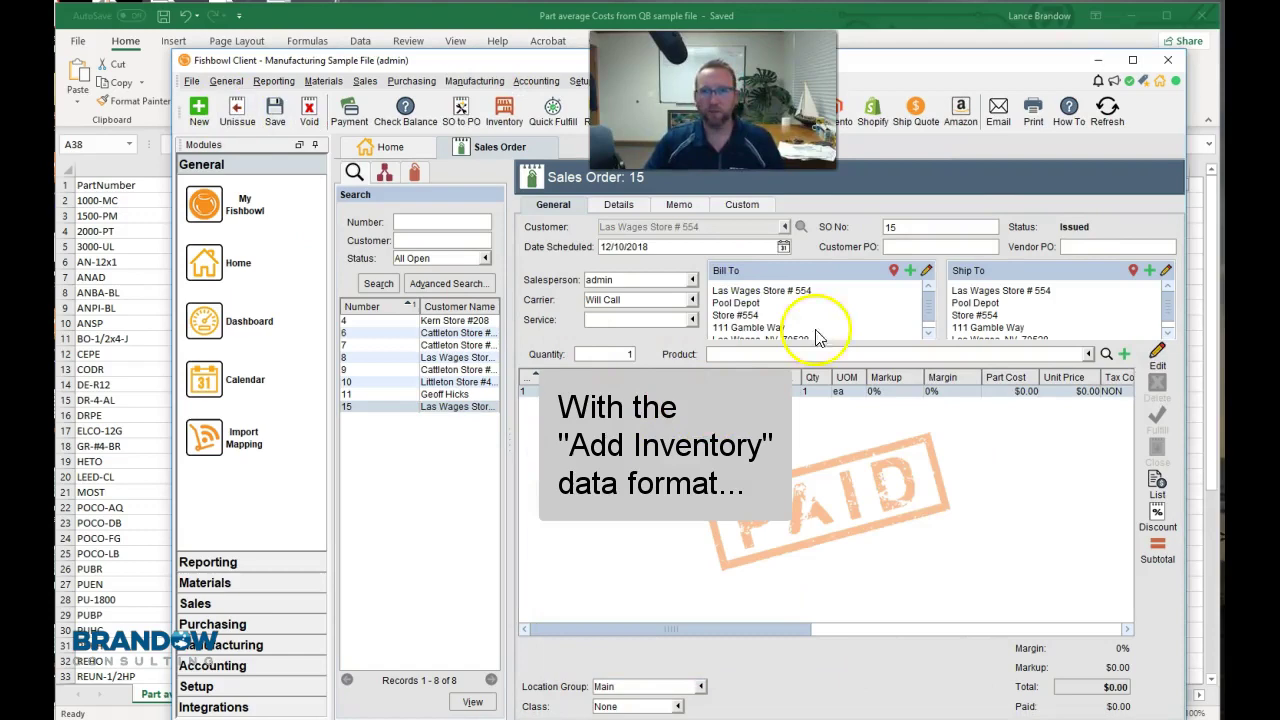
left_click(474, 80)
left_click(490, 97)
left_click(455, 362)
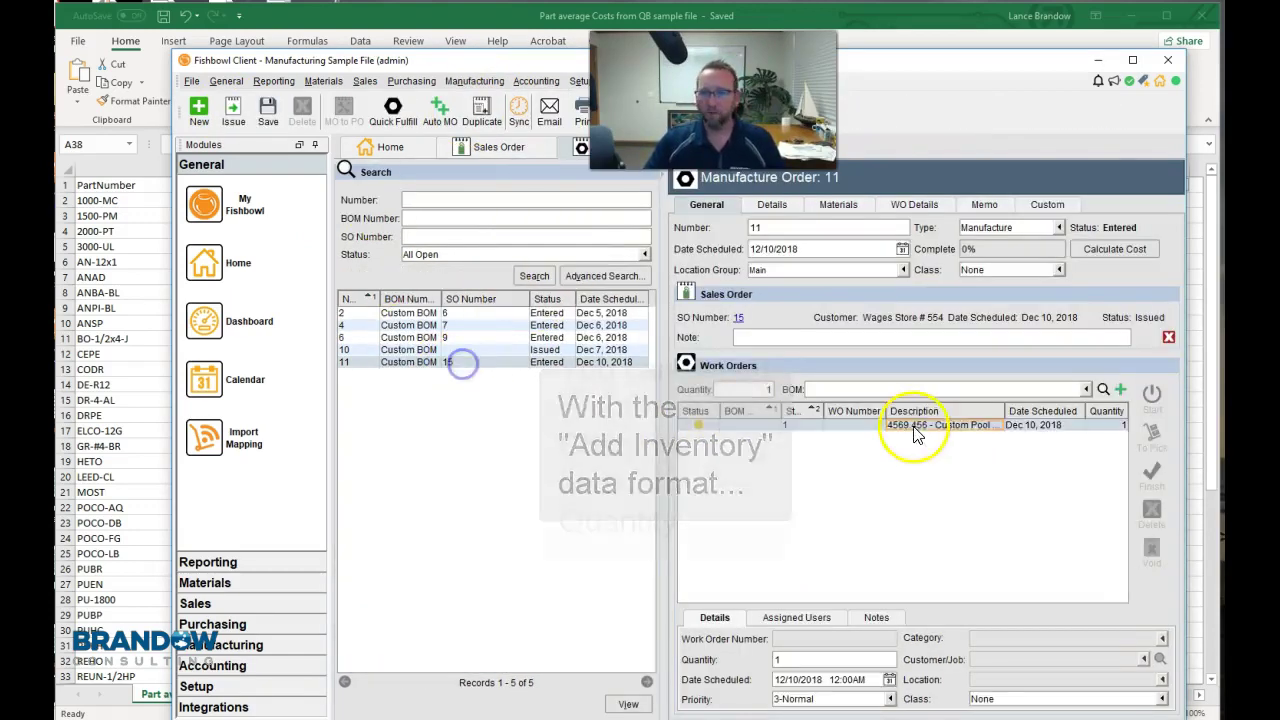
left_click(1120, 249)
Compare the SC-10x.5-SS cost row in the Excel workbook with the Manufacture Order Projected Cost report in Fishbowl.
scroll(955, 562, "down", 3)
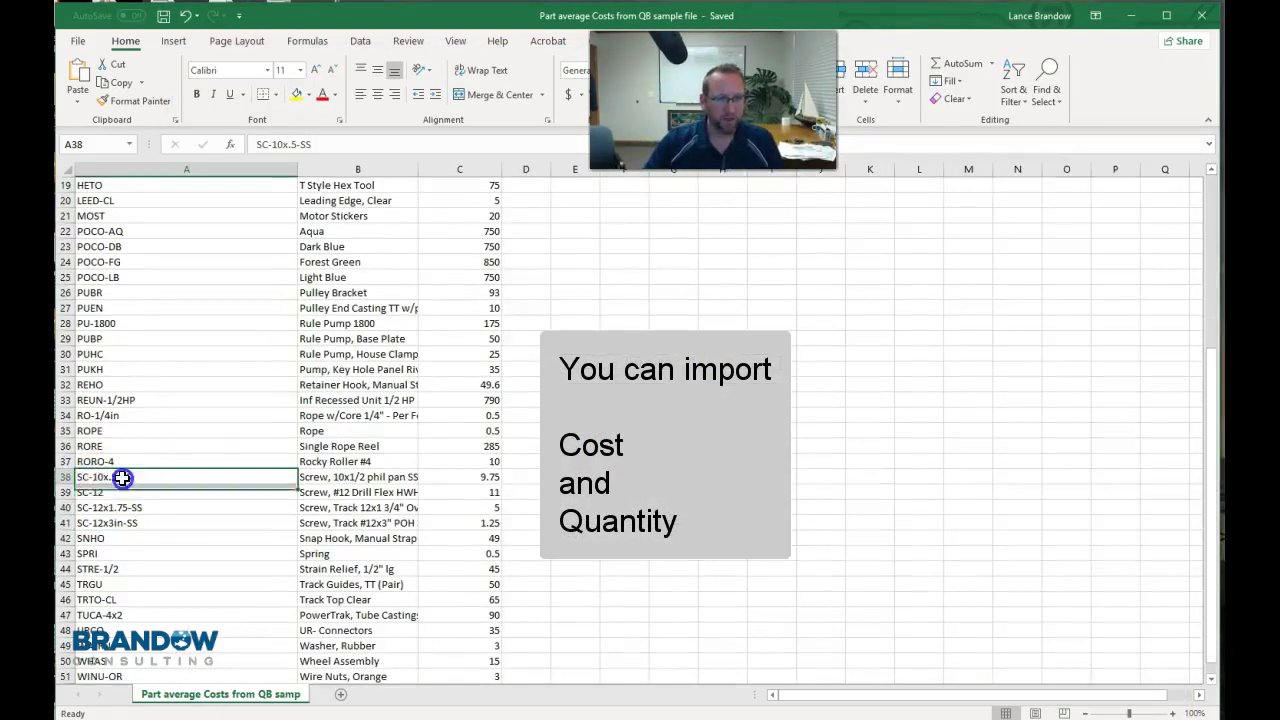
left_click_drag(103, 477, 451, 479)
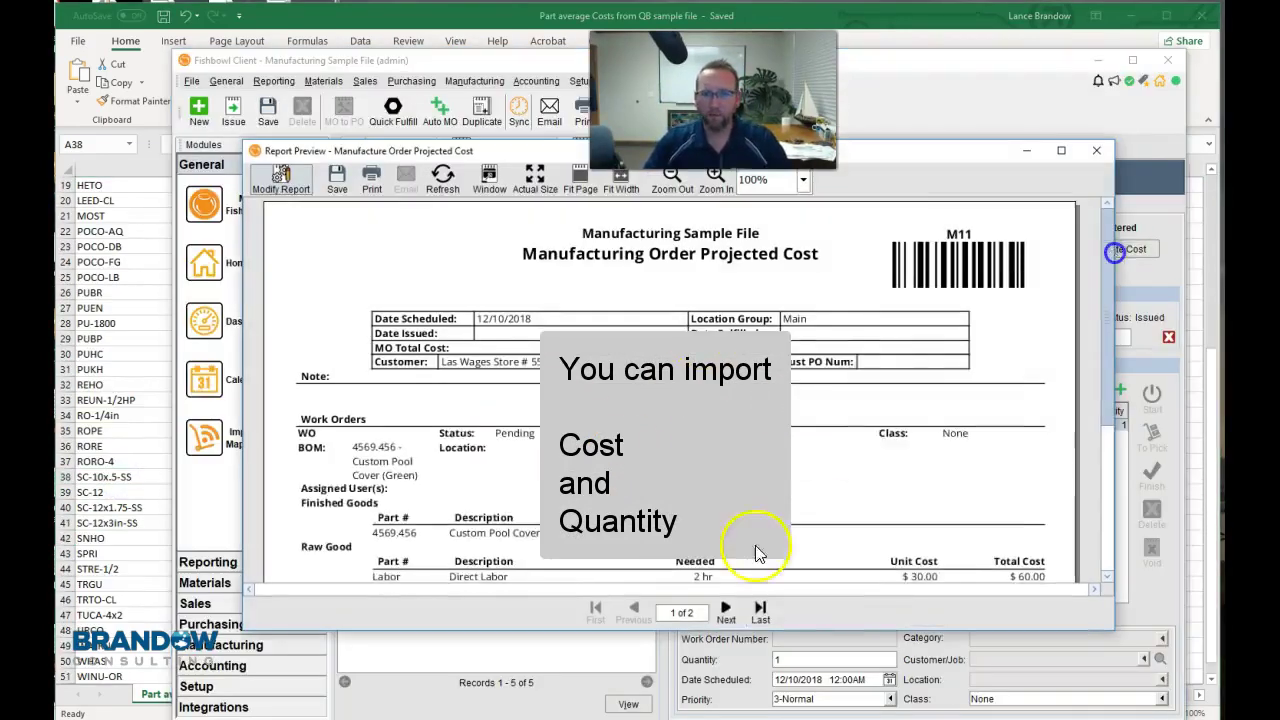
scroll(757, 553, "down", 3)
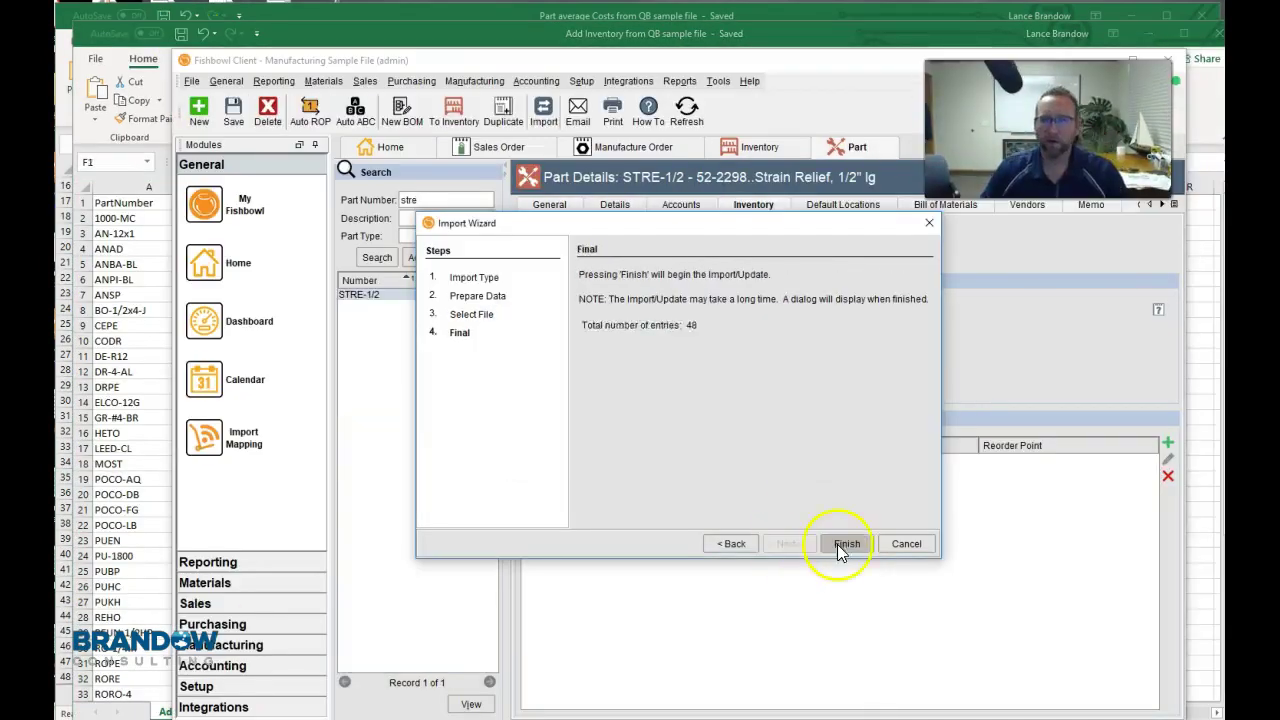
Run the Add Inventory import from the prepared file and close its completion dialog.
left_click(846, 543)
left_click(849, 410)
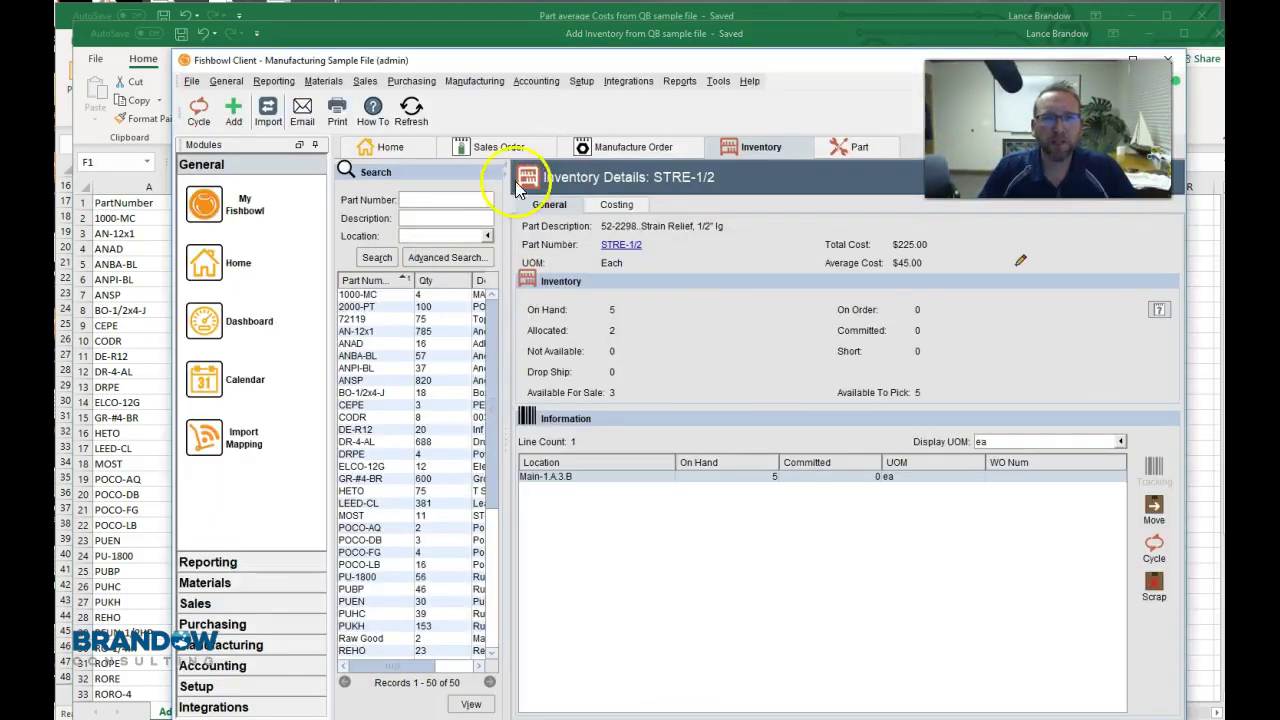
Check the custom pool cover line's margin and cost on the issued Las Wages Store # 554 sales order.
left_click(499, 147)
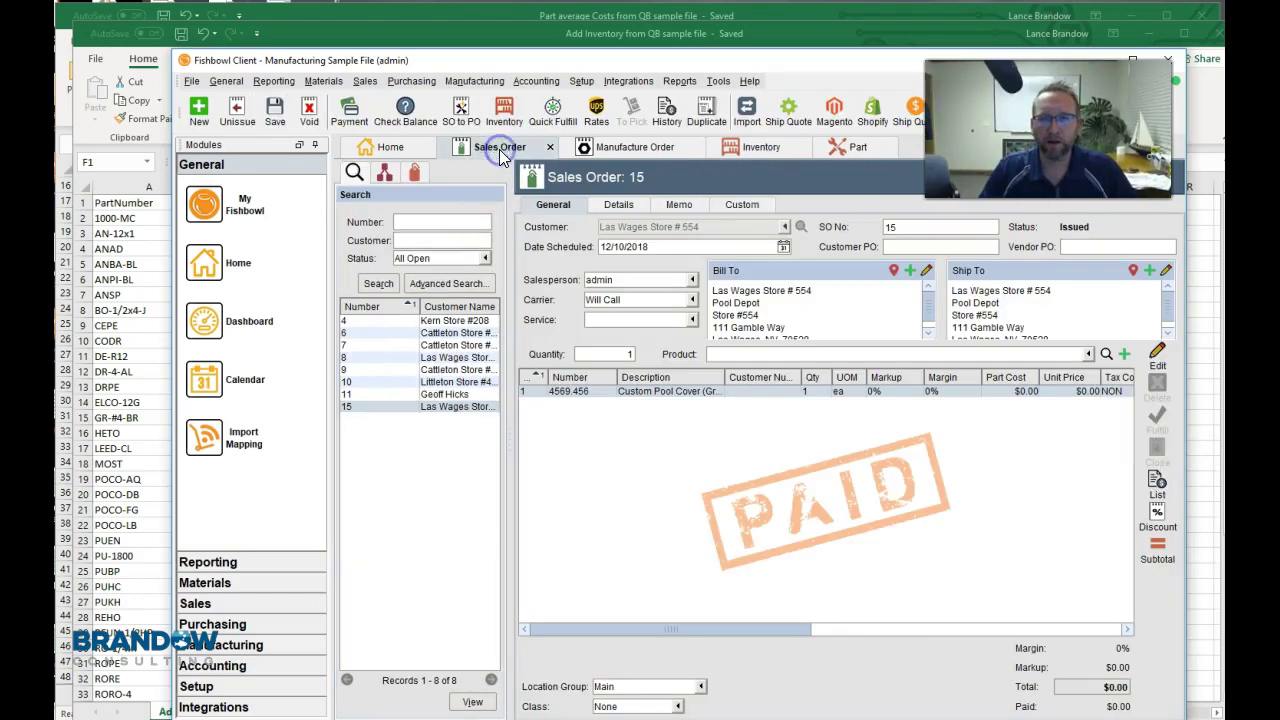
left_click(447, 408)
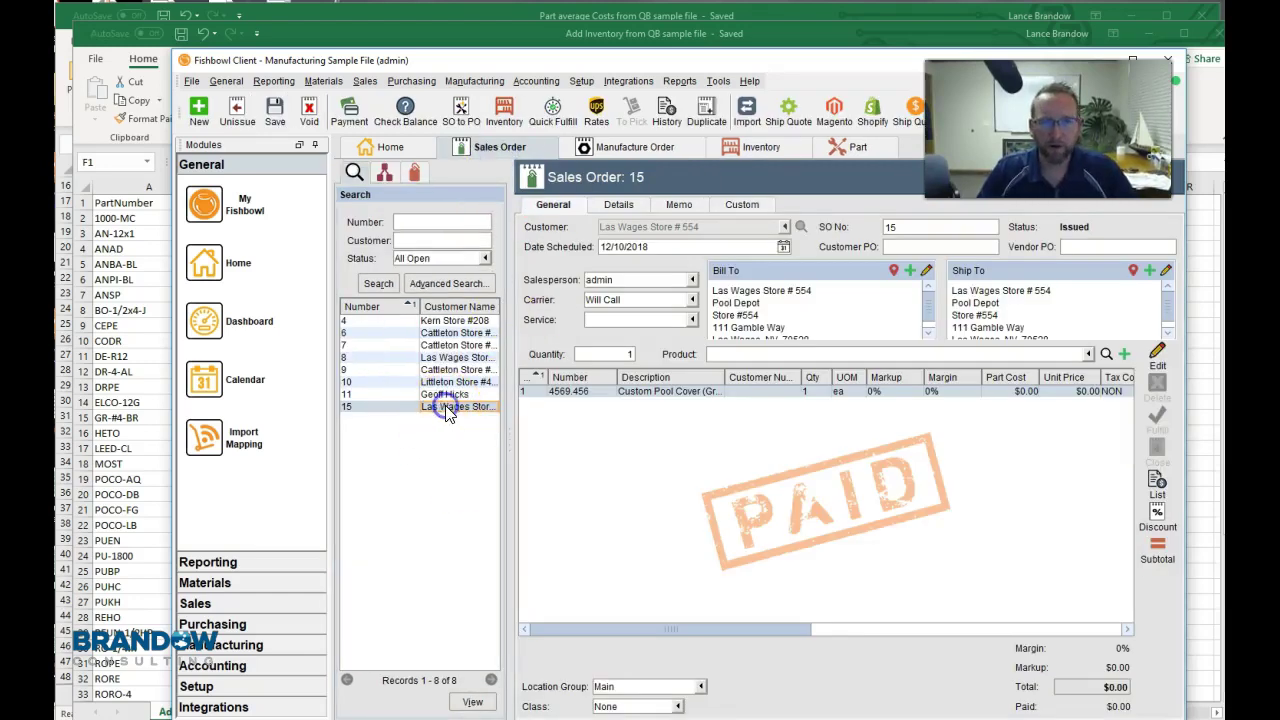
left_click(935, 392)
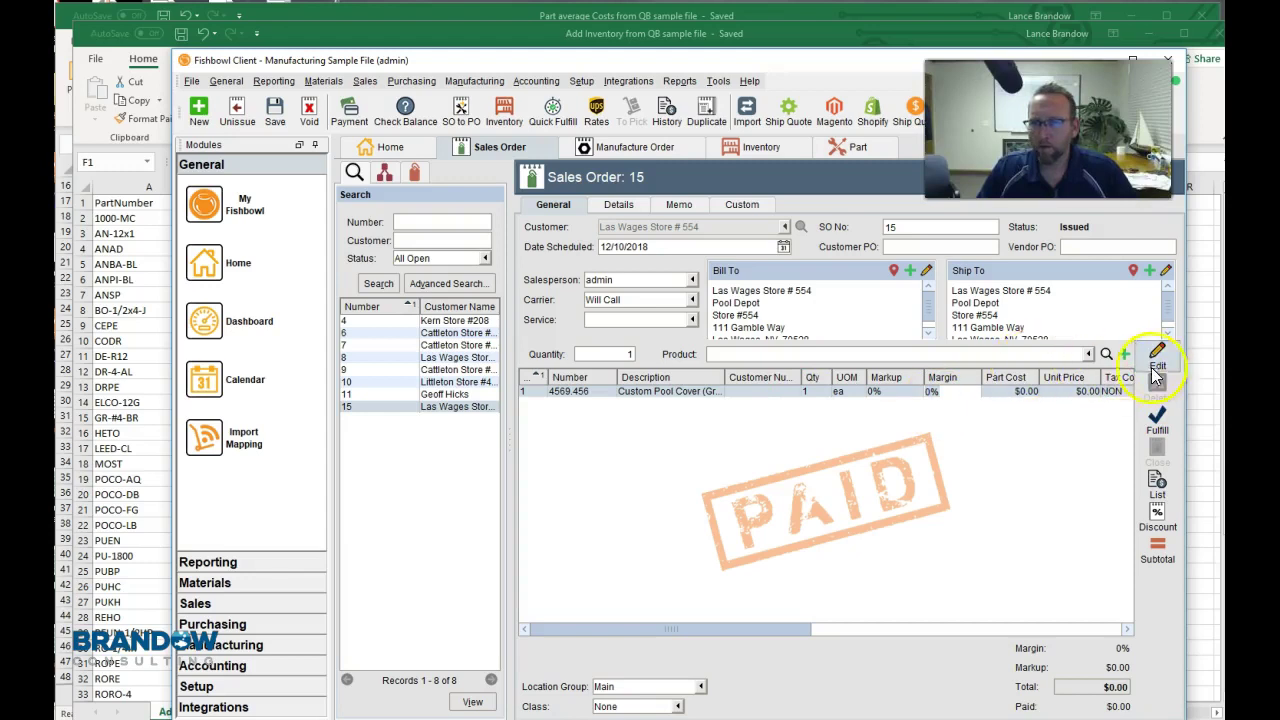
Recalculate the manufacture order's cost and review raw good costs and the work order total on both report pages.
left_click(630, 150)
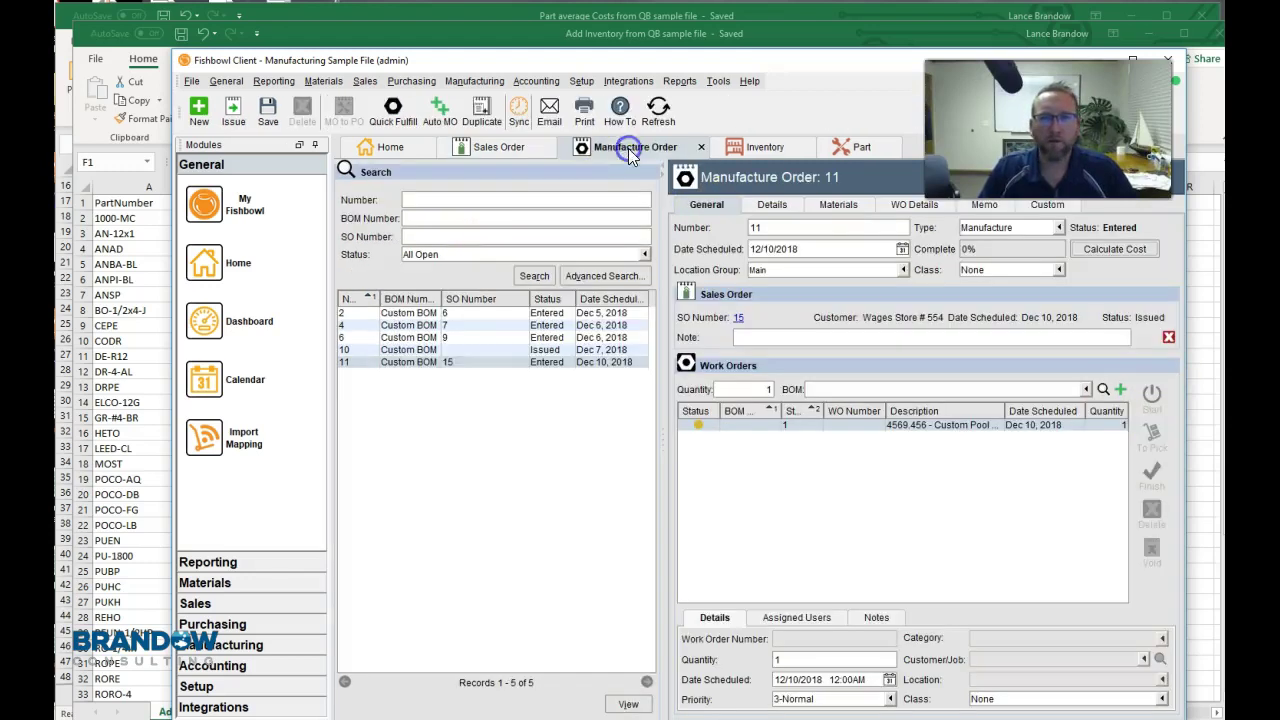
left_click(1107, 252)
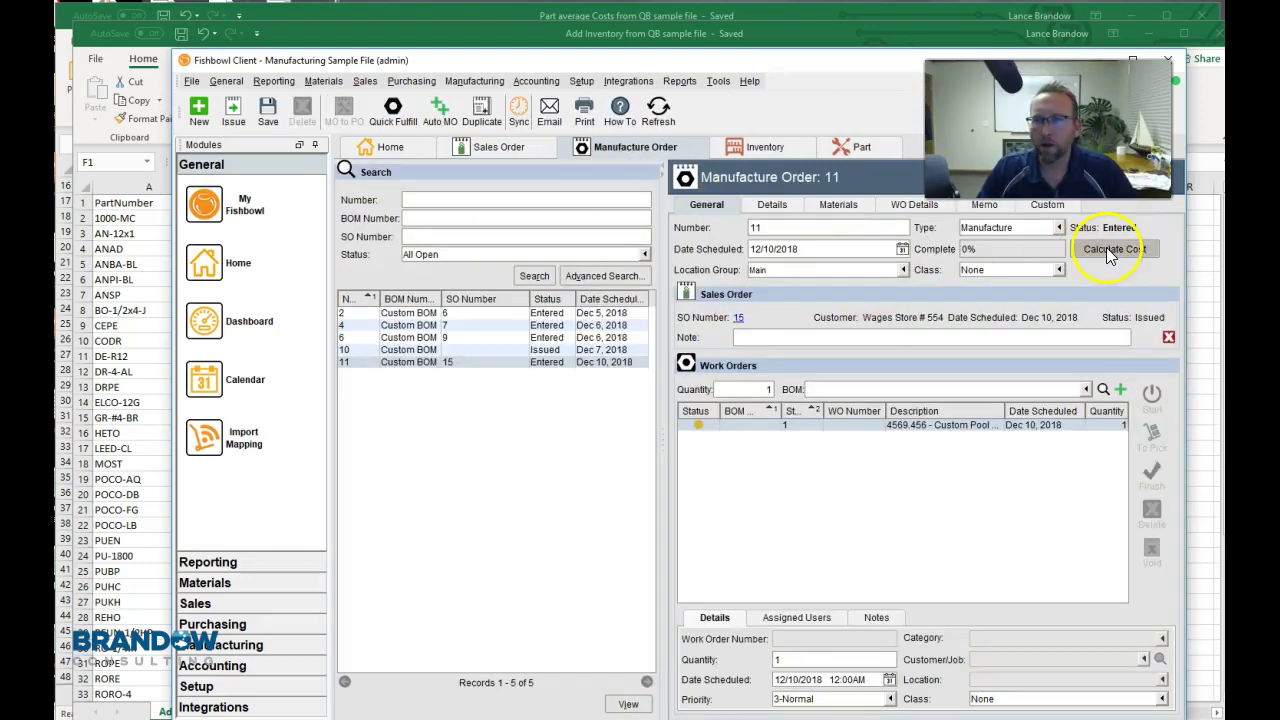
left_click_drag(1104, 276, 1111, 453)
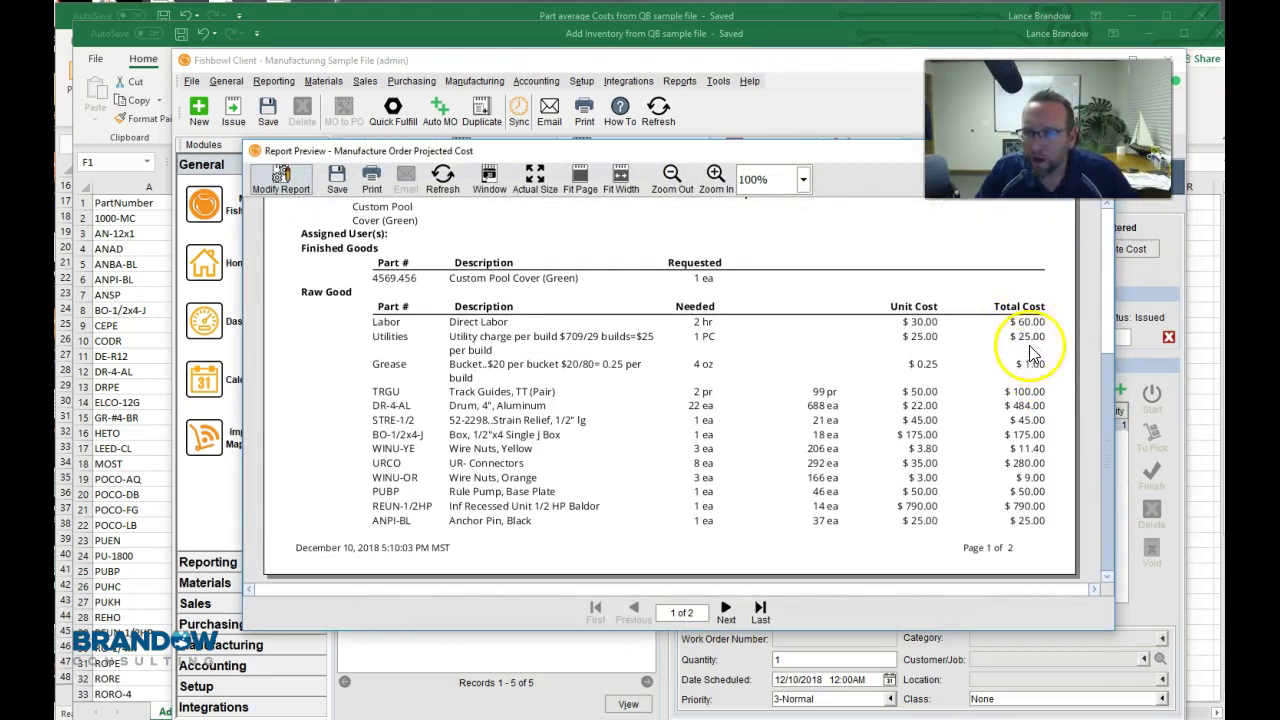
left_click(726, 612)
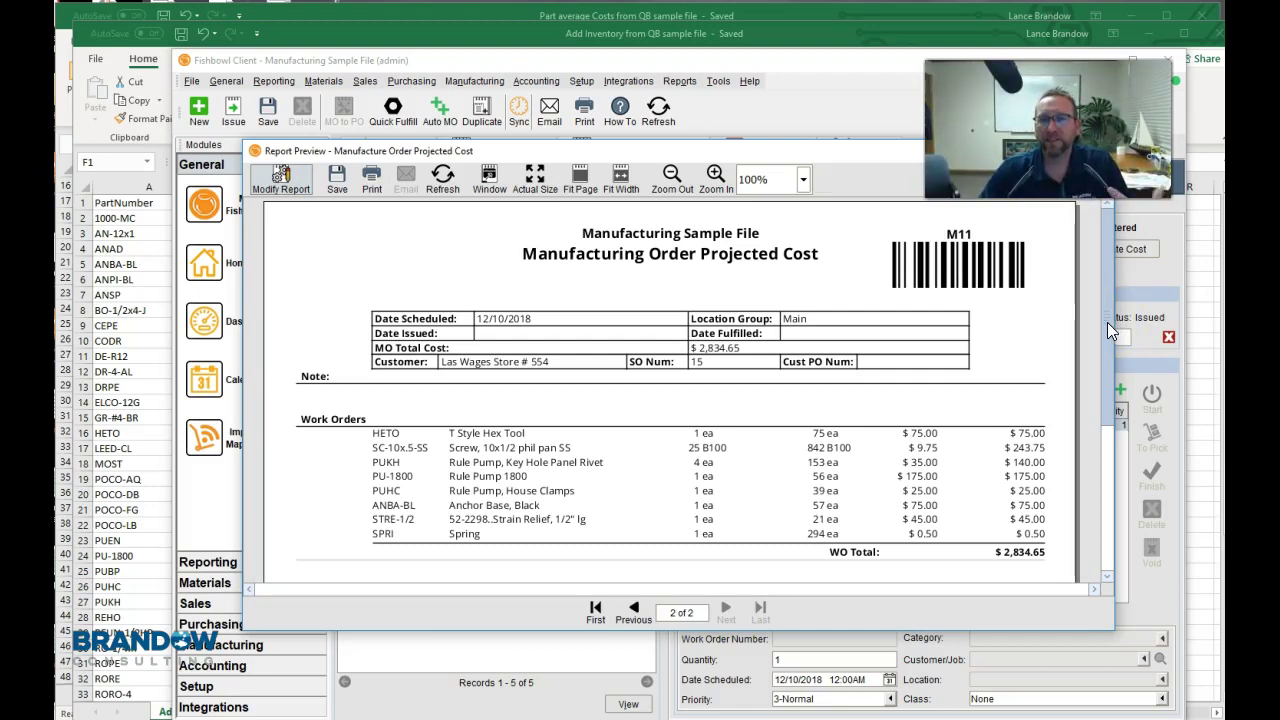
left_click_drag(1107, 322, 1090, 557)
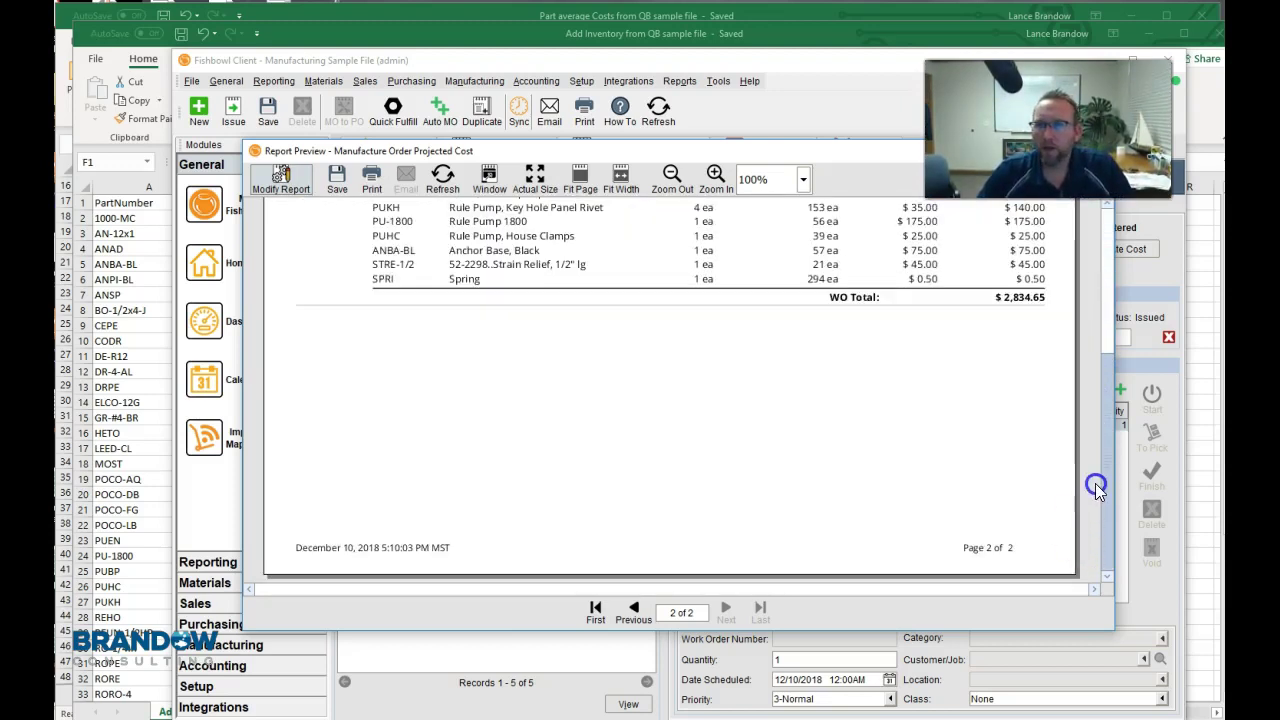
Close the Manufacture Order Projected Cost report and return to the custom pool cover sales order.
left_click_drag(876, 151, 840, 297)
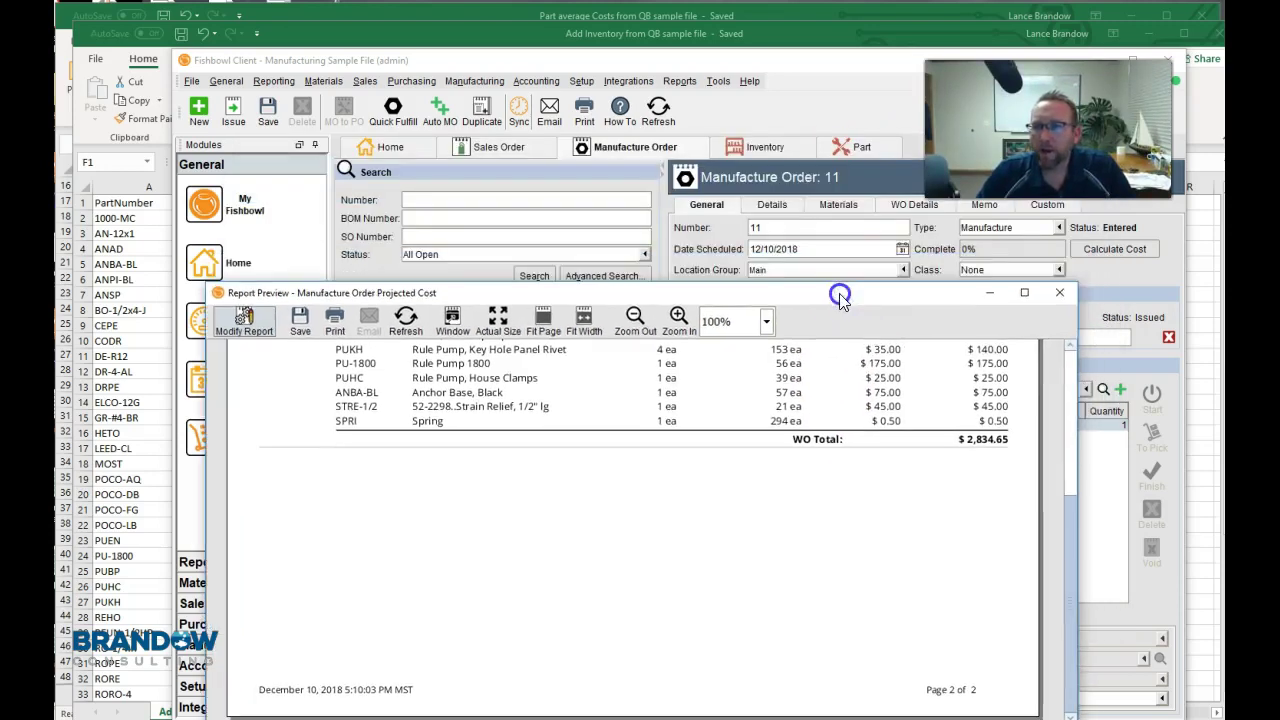
left_click(1059, 292)
left_click(1118, 249)
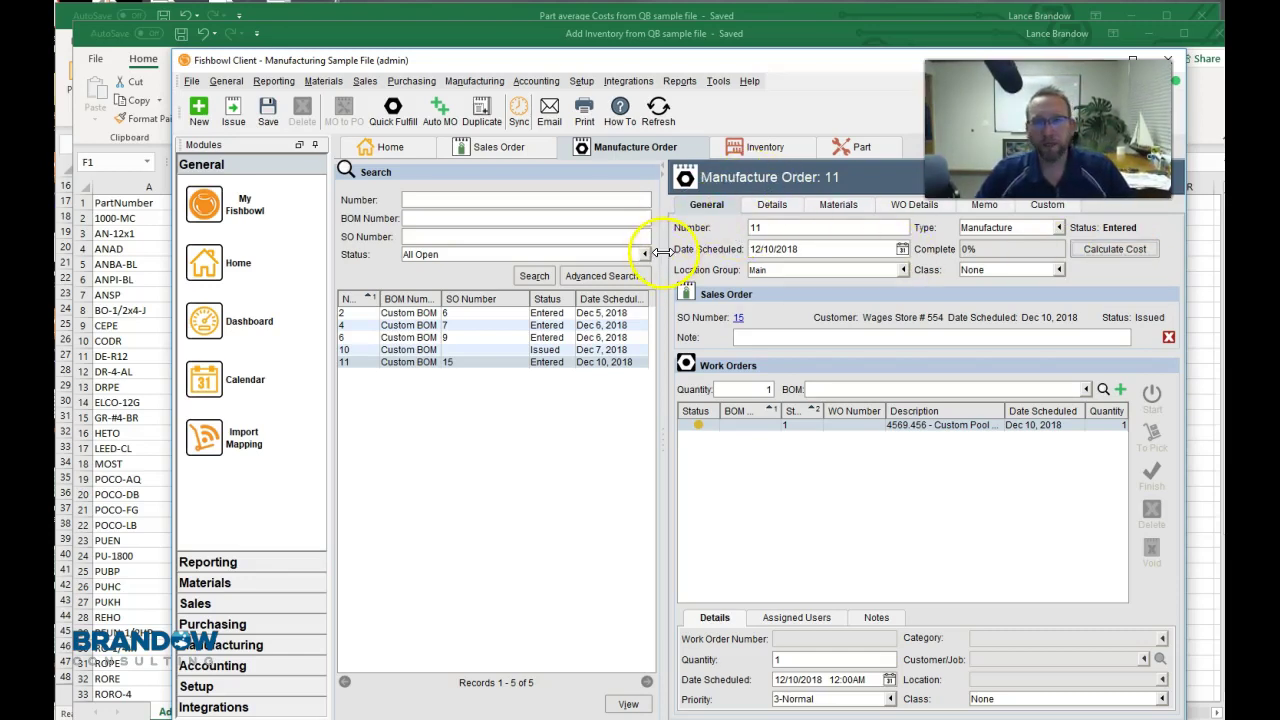
left_click(510, 155)
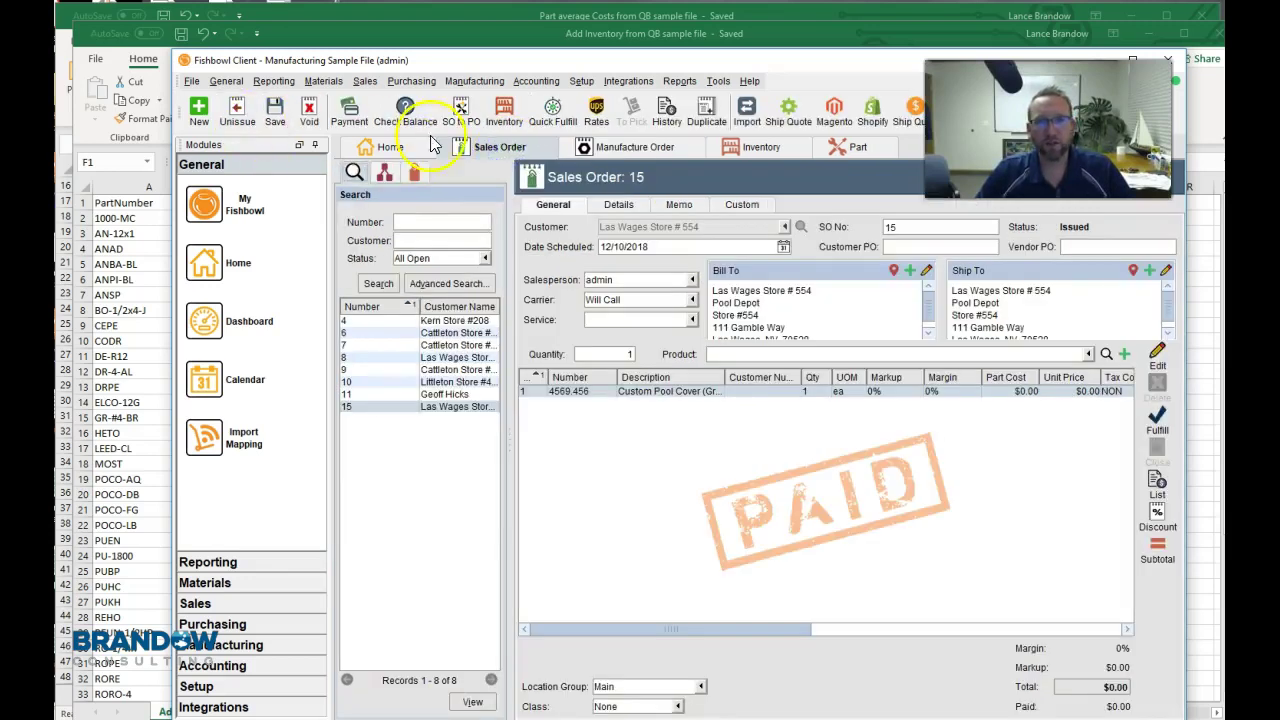
Recalculate the custom pool cover manufacture order's projected cost and check the work order total on the report's last page.
left_click(615, 150)
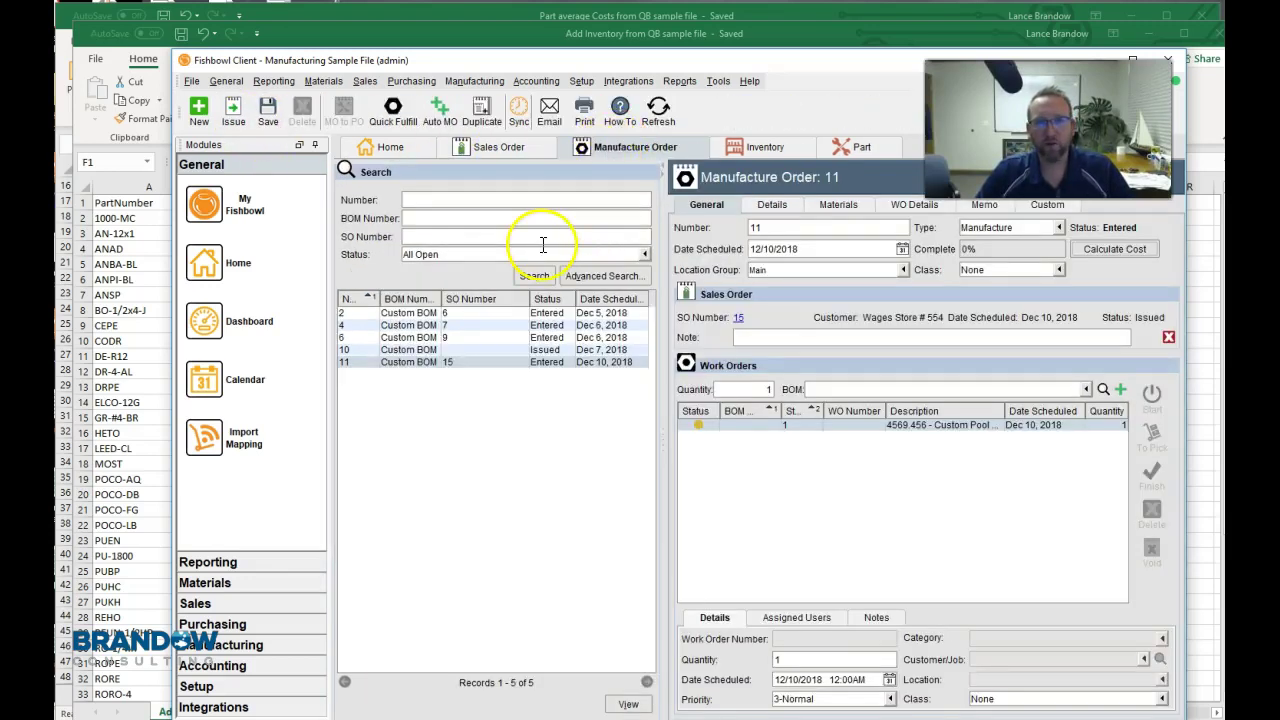
left_click(1111, 248)
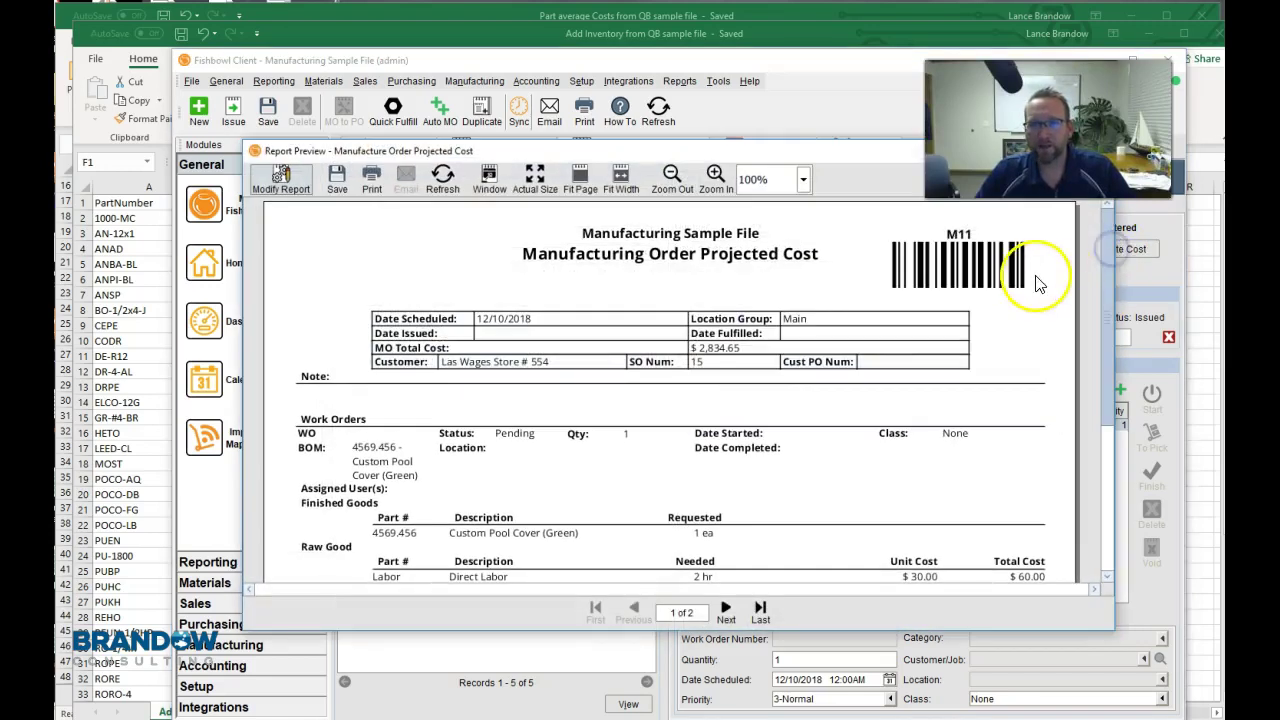
left_click_drag(1102, 299, 1105, 476)
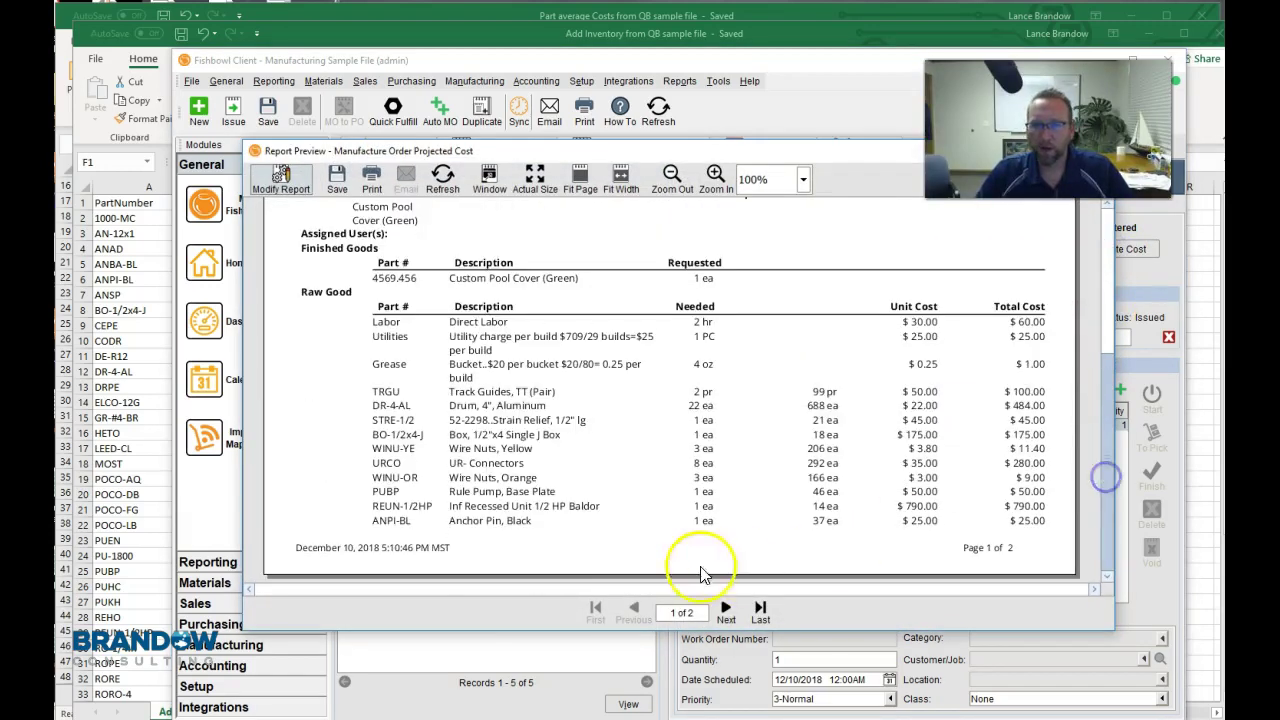
left_click(760, 608)
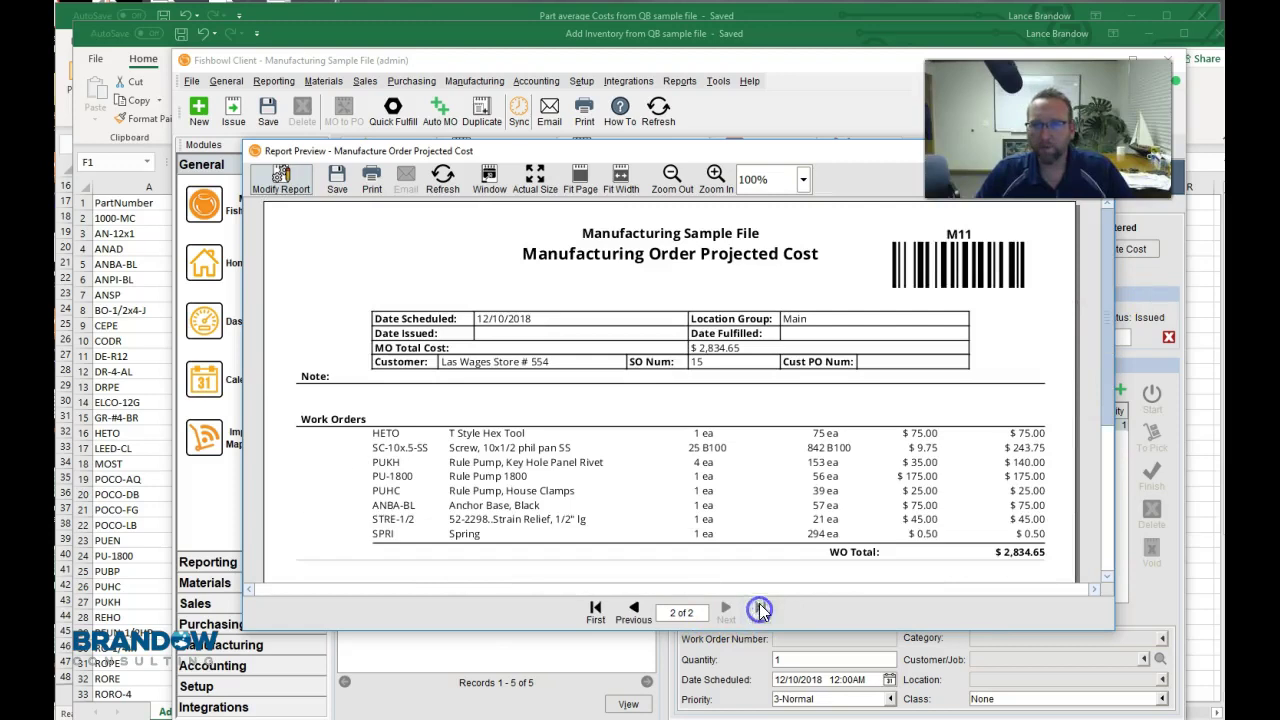
left_click(1104, 381)
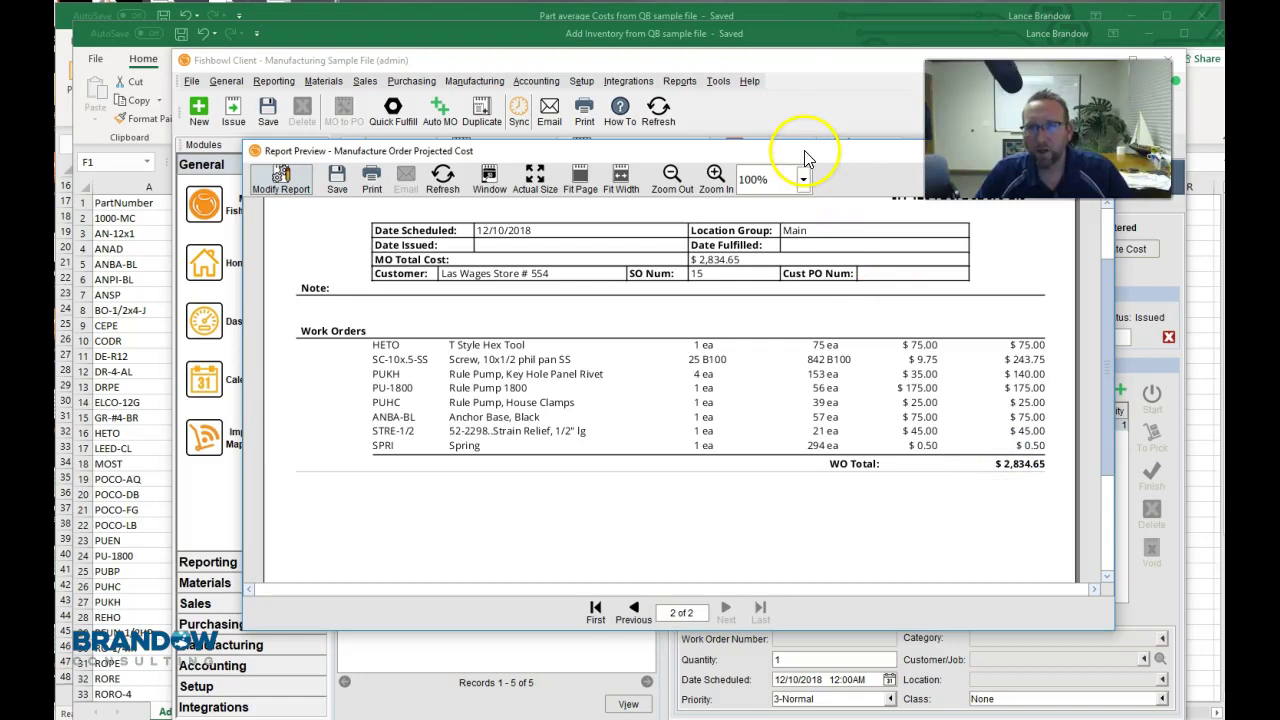
Move the projected cost report window aside and bring the manufacture order back to the front.
left_click_drag(805, 155, 1, 155)
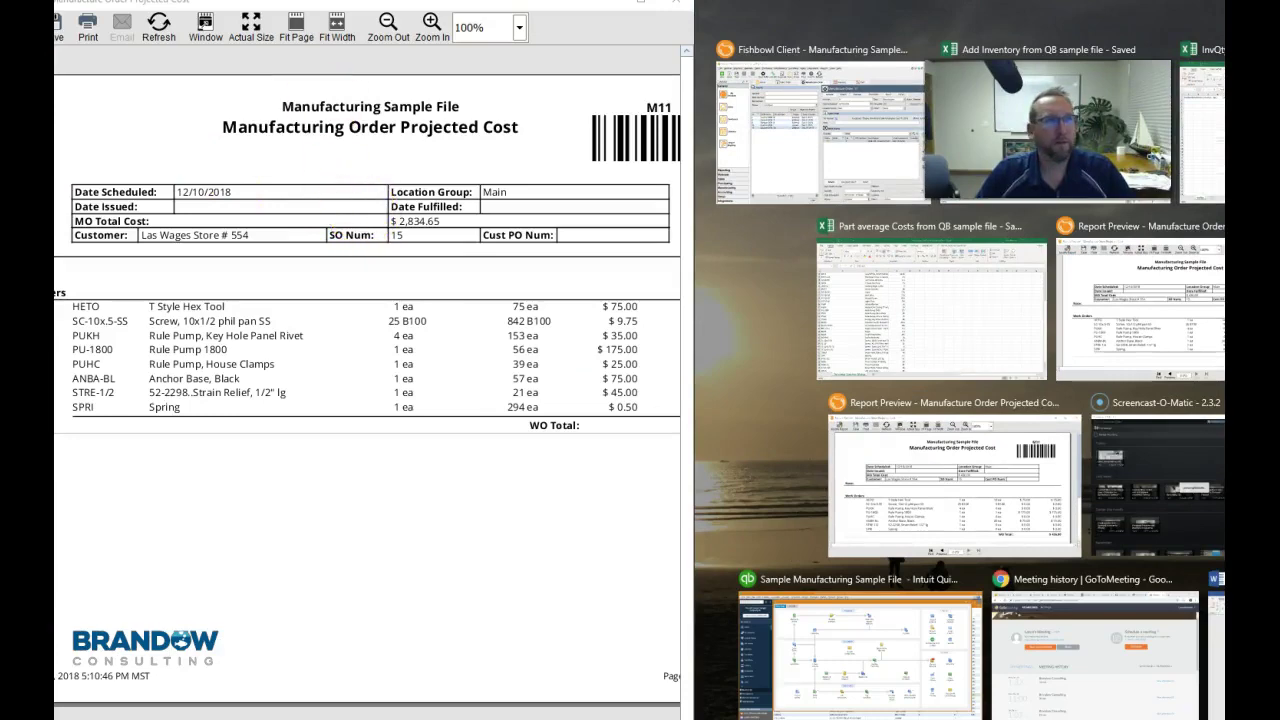
left_click_drag(100, 3, 178, 147)
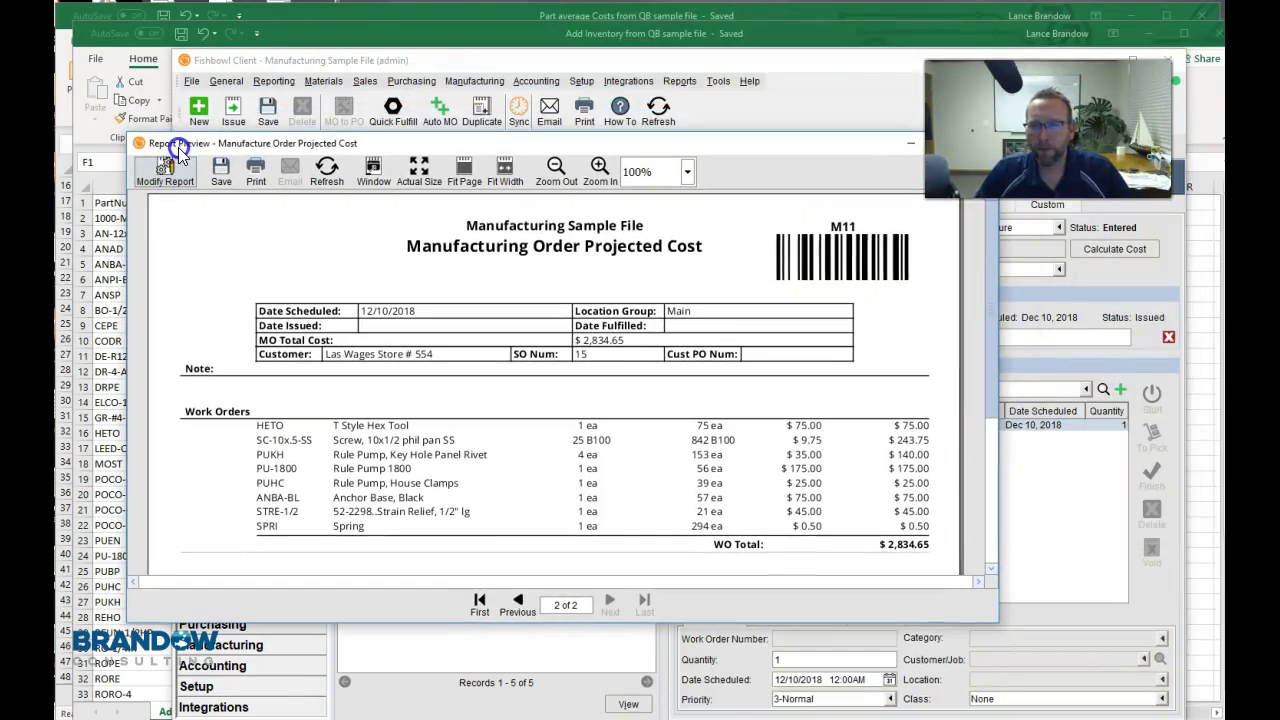
left_click(1047, 502)
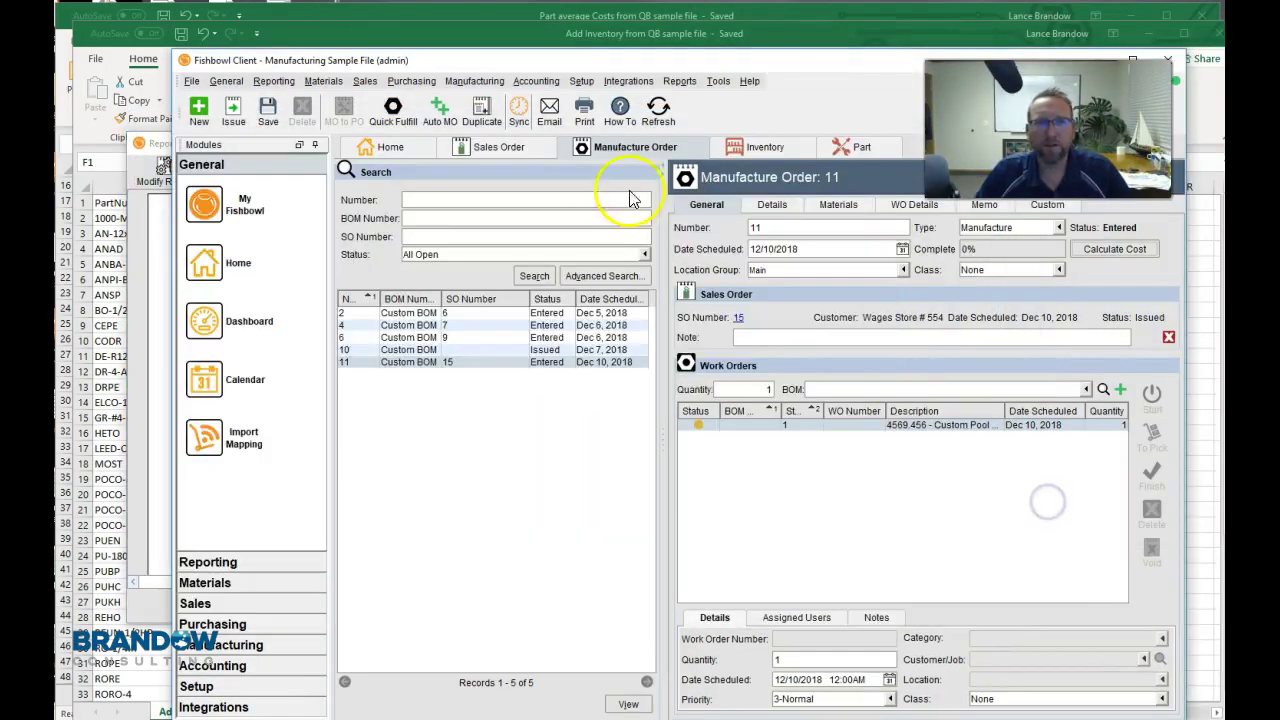
Set the custom pool cover line's unit price on the Las Wages Store # 554 sales order to 2834.65*1.8.
left_click(515, 157)
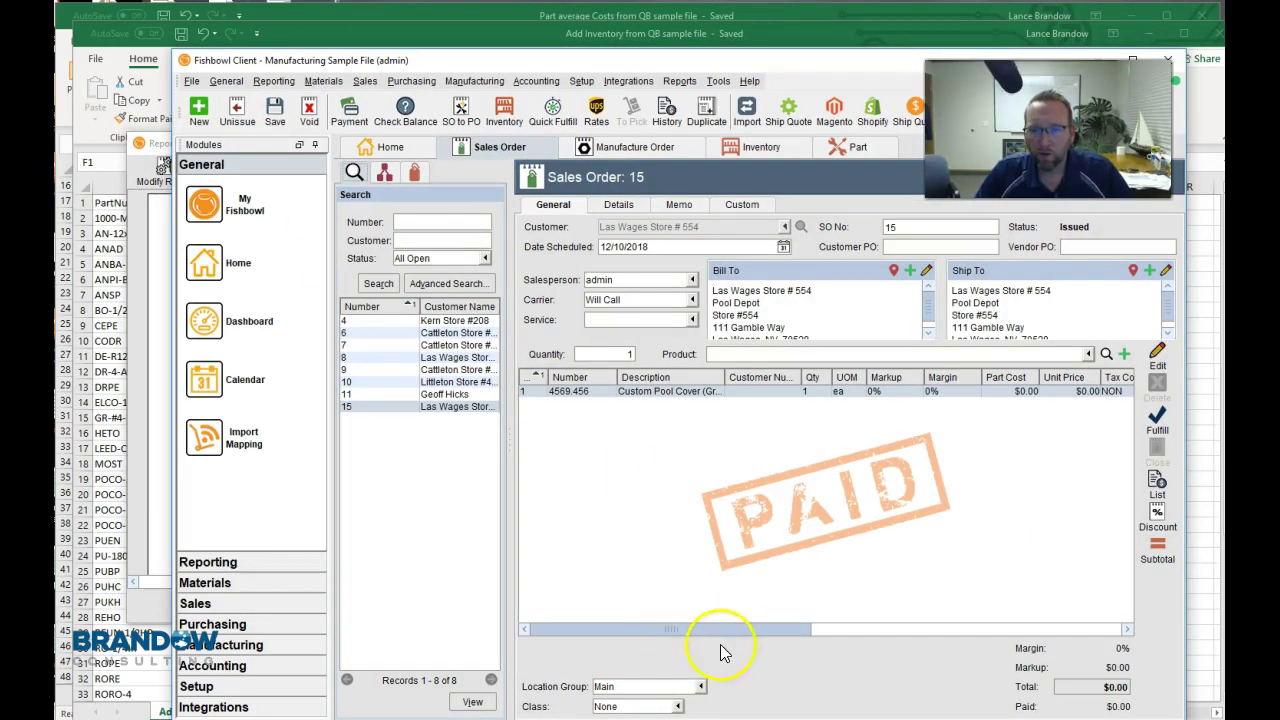
left_click_drag(733, 630, 875, 635)
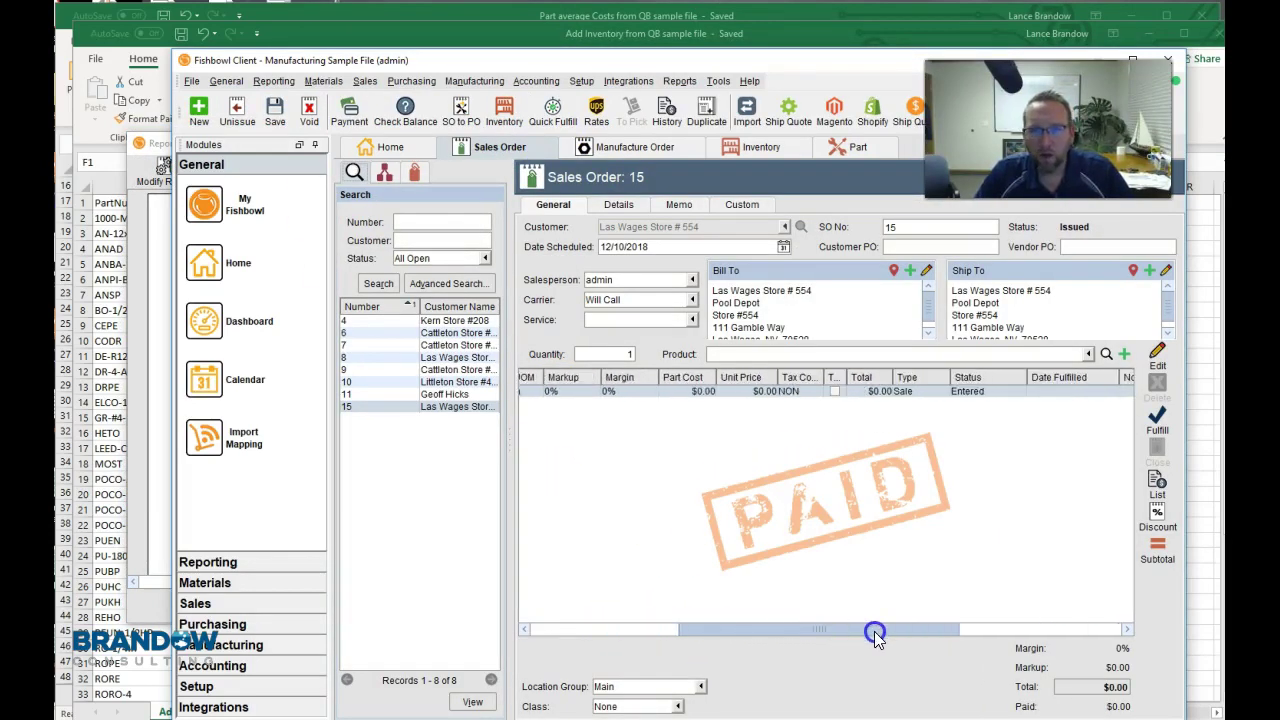
left_click(738, 391)
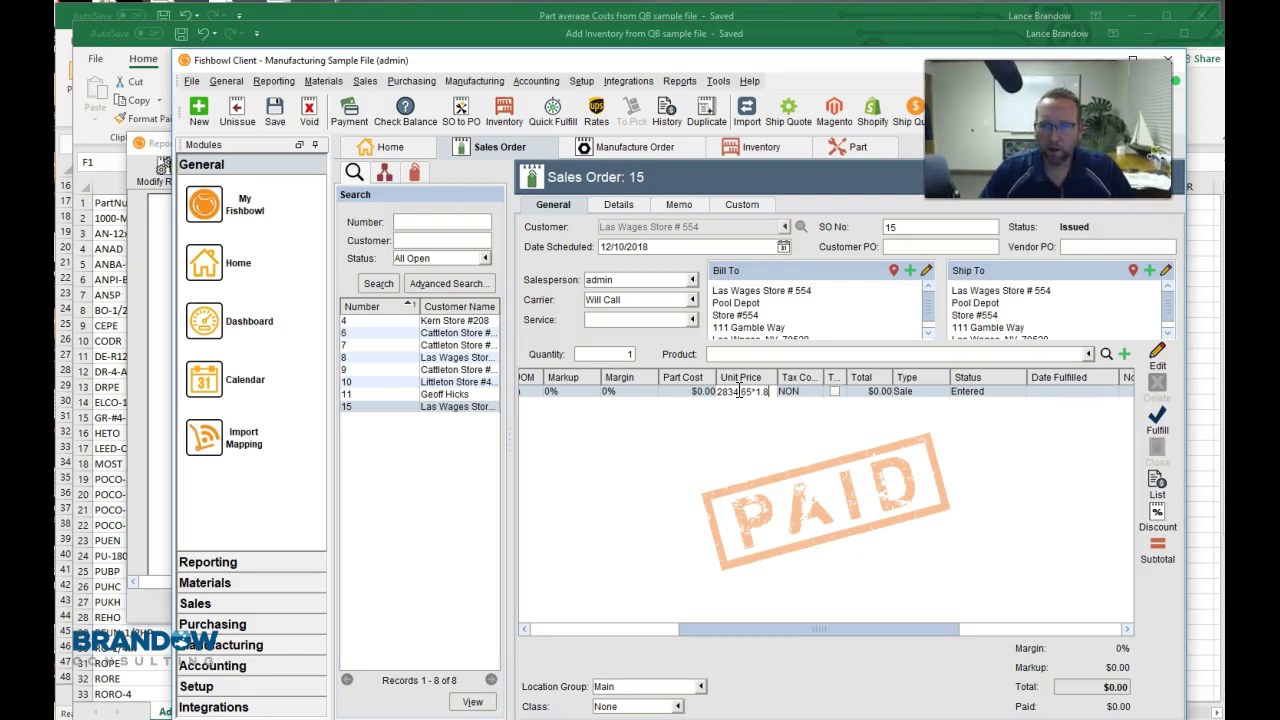
key("Return")
left_click(787, 680)
left_click_drag(799, 634, 707, 616)
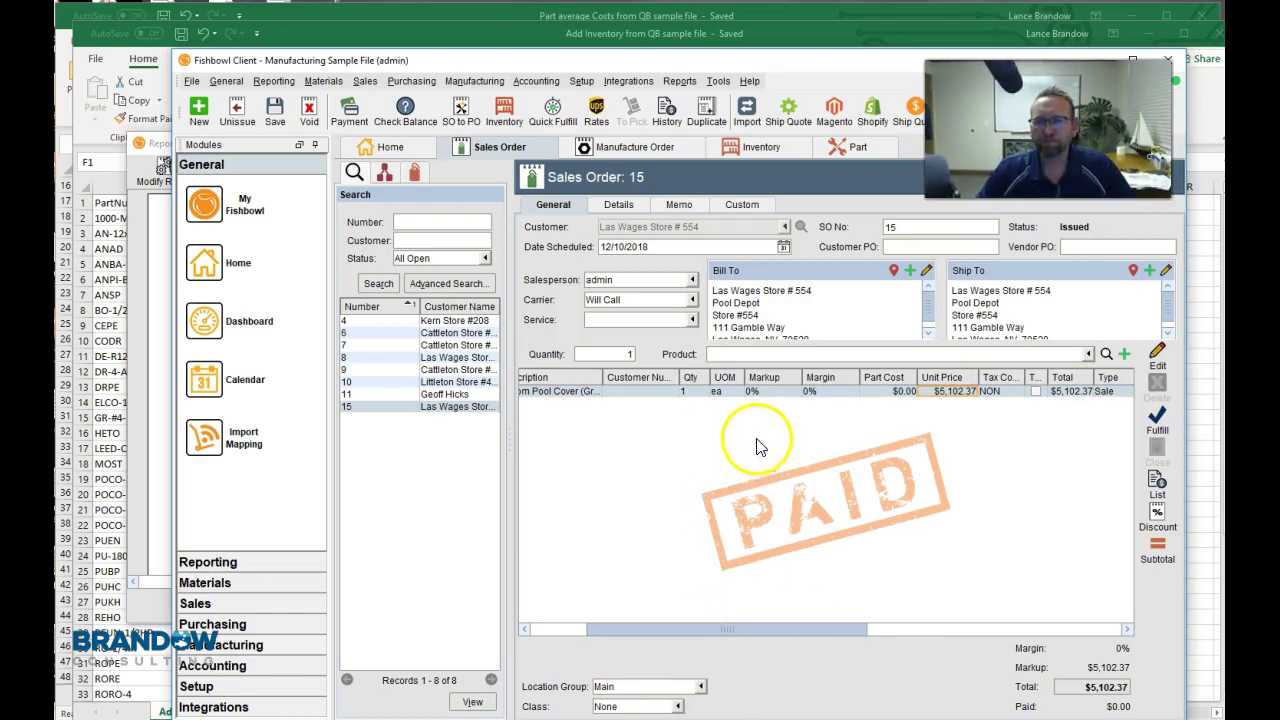
left_click(877, 392)
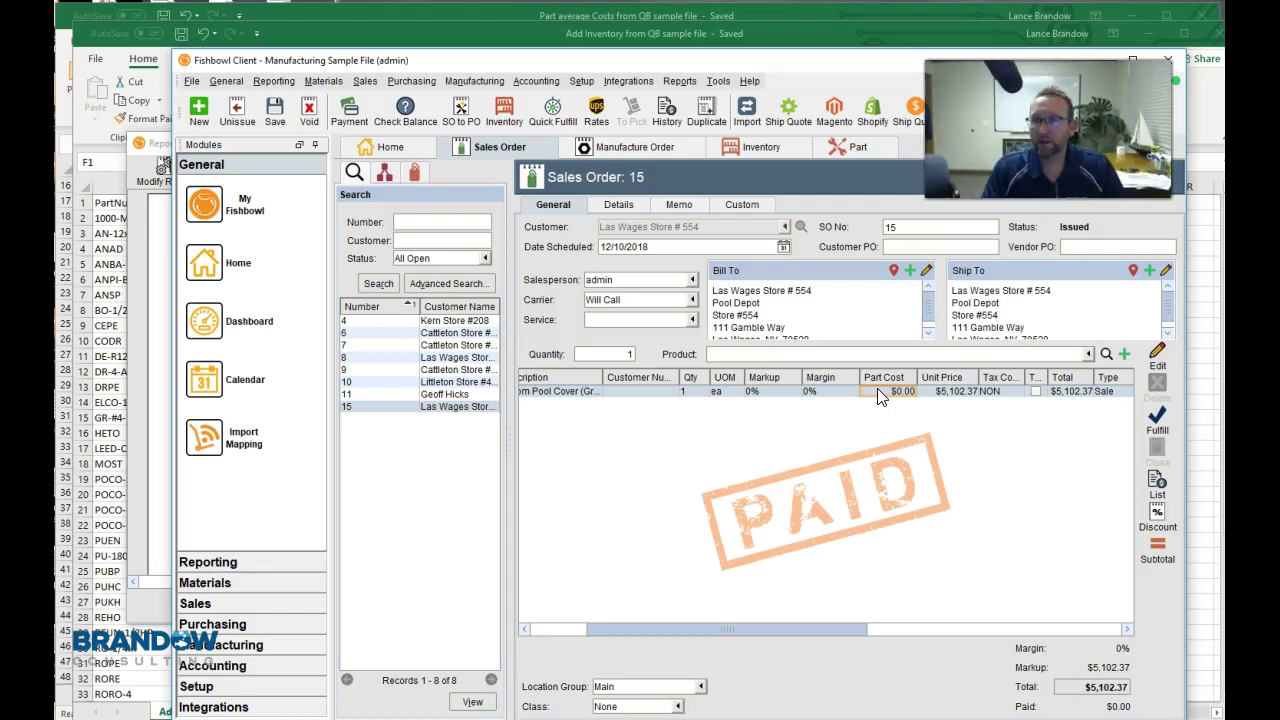
left_click(990, 227)
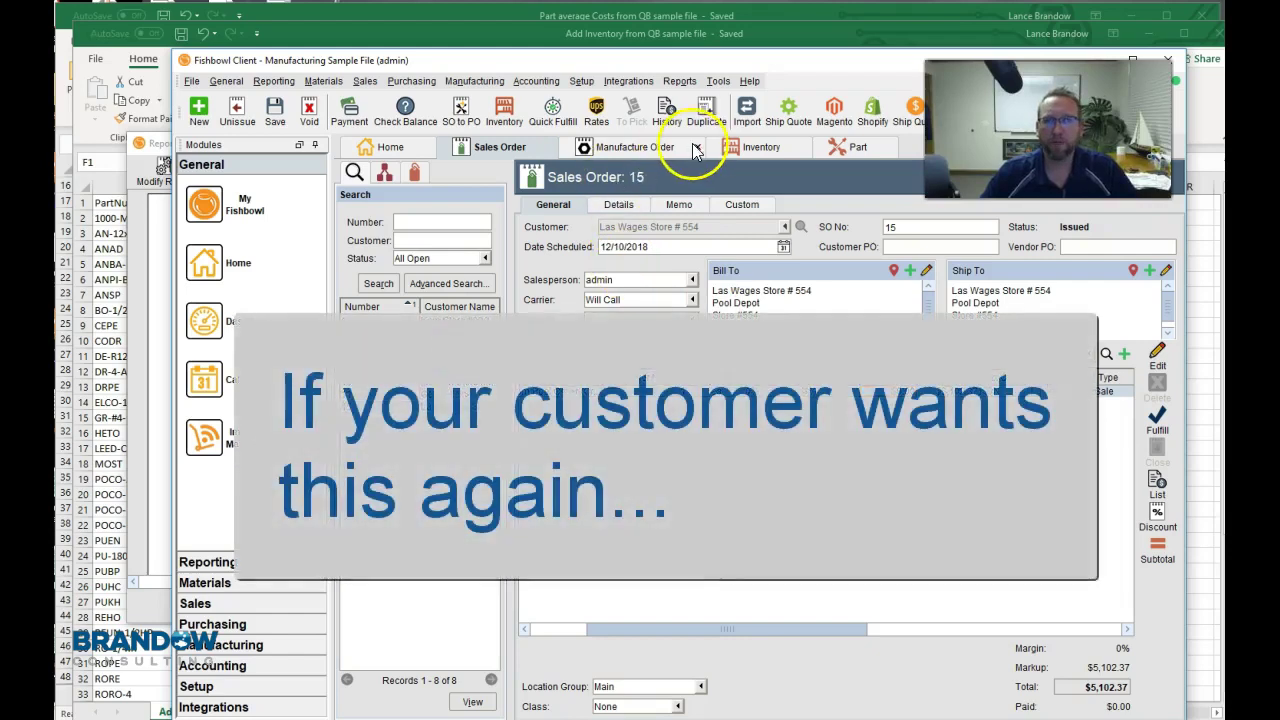
Issue the pool cover manufacture order and create bill of materials 4569.456 from its work order details.
left_click(617, 152)
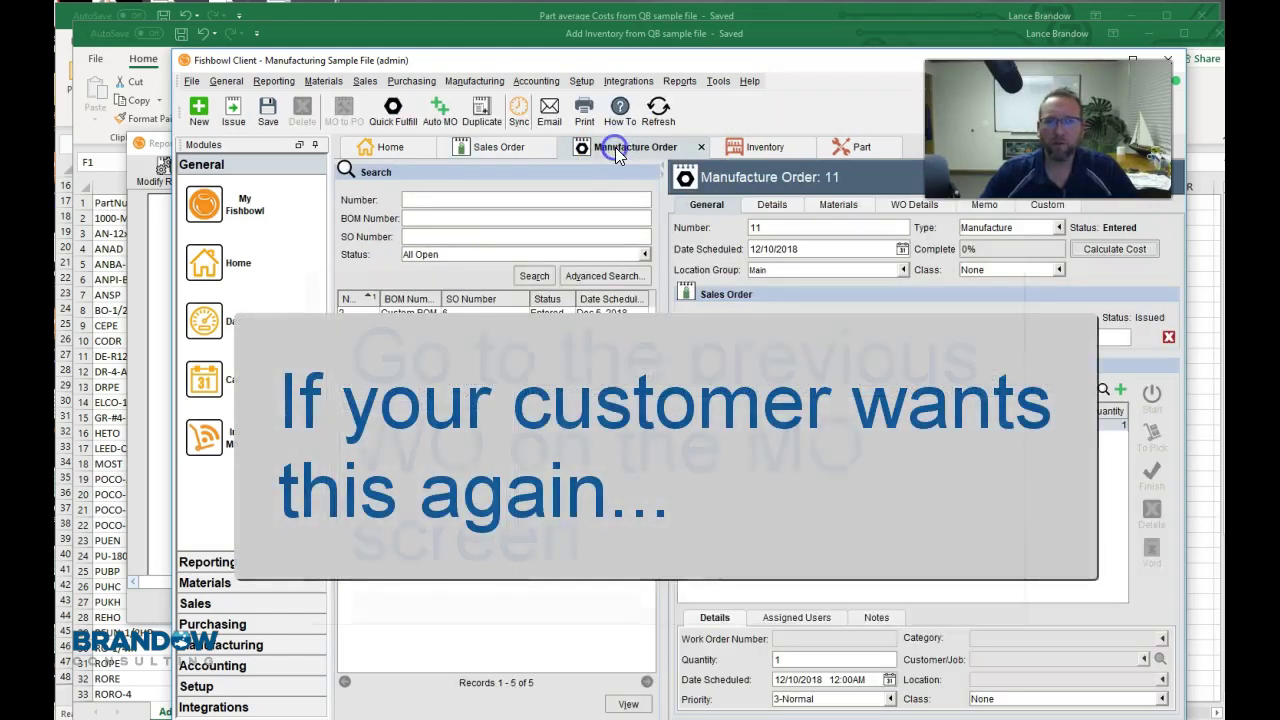
left_click(233, 112)
left_click(914, 204)
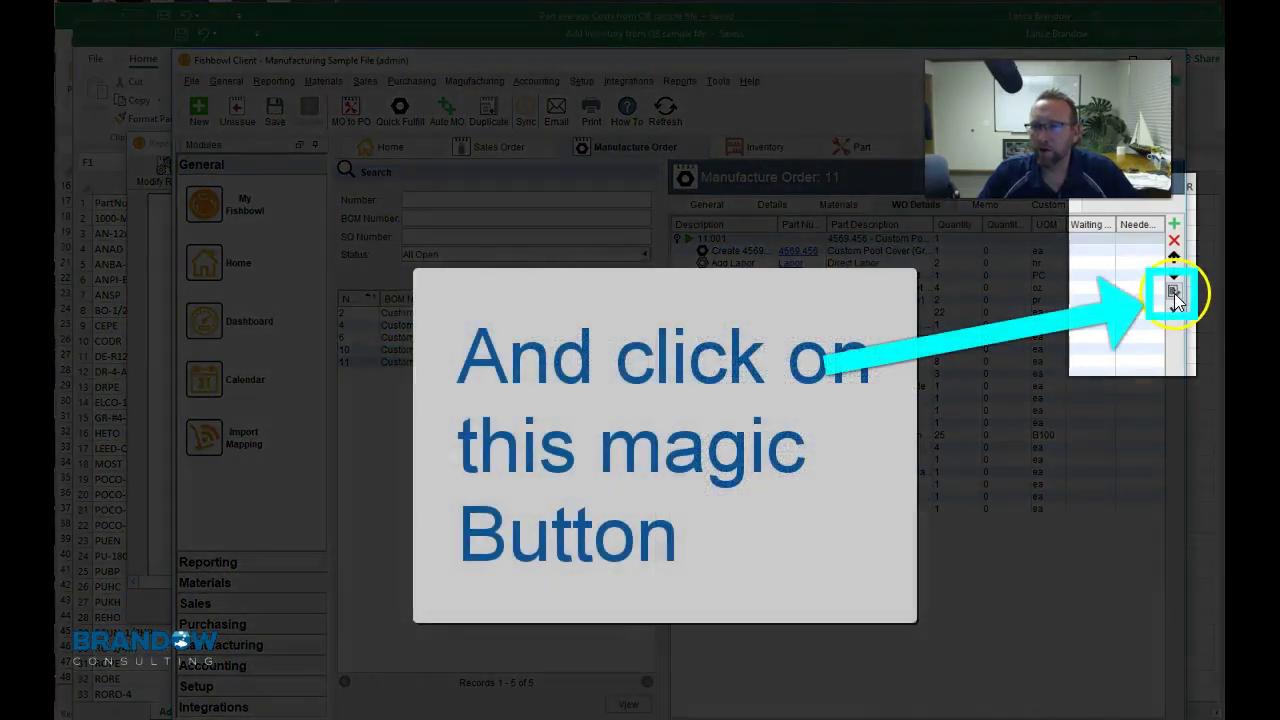
left_click(1174, 294)
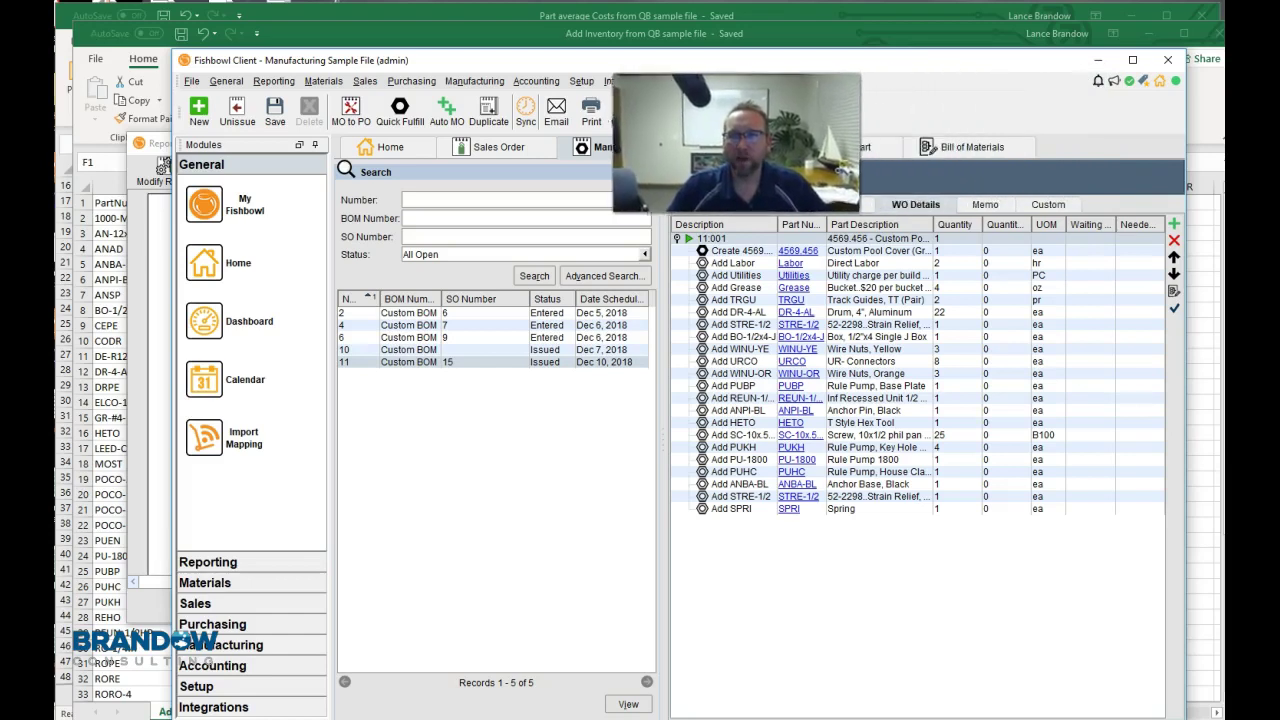
left_click(937, 147)
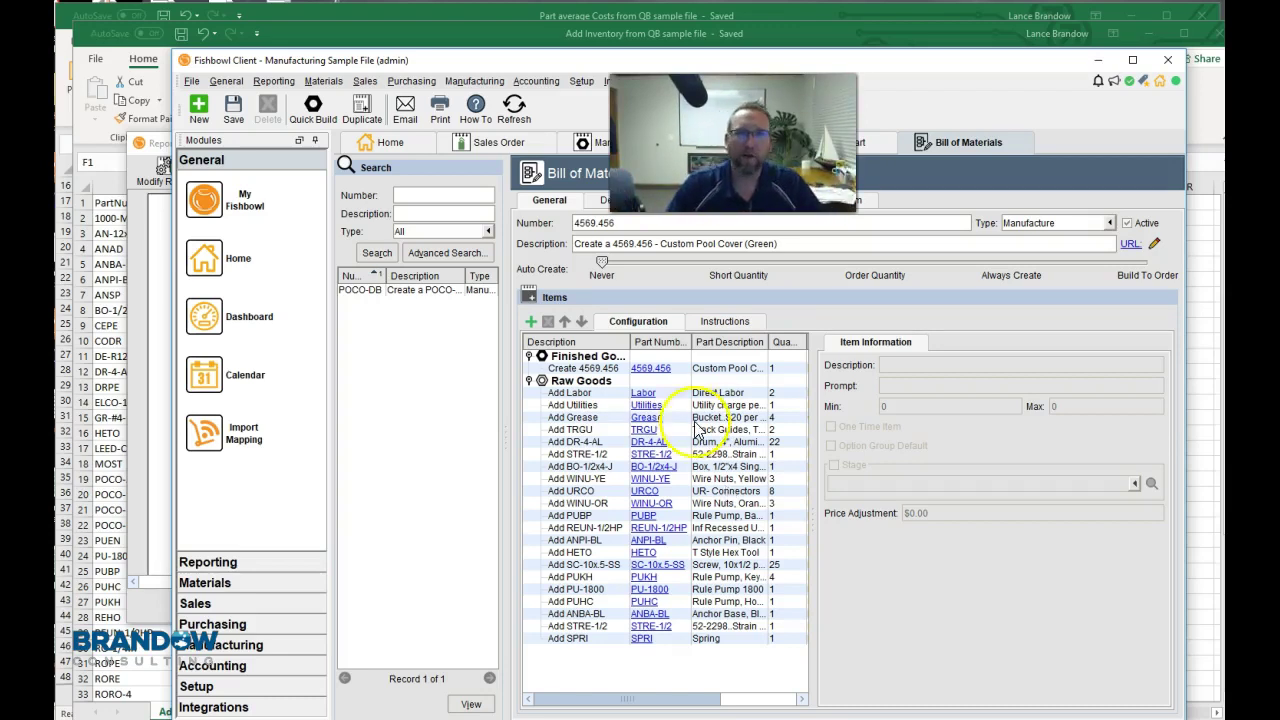
Check the pool cover line's markup and margin on the sales order, and return to the manufacture order's work order details.
left_click(497, 143)
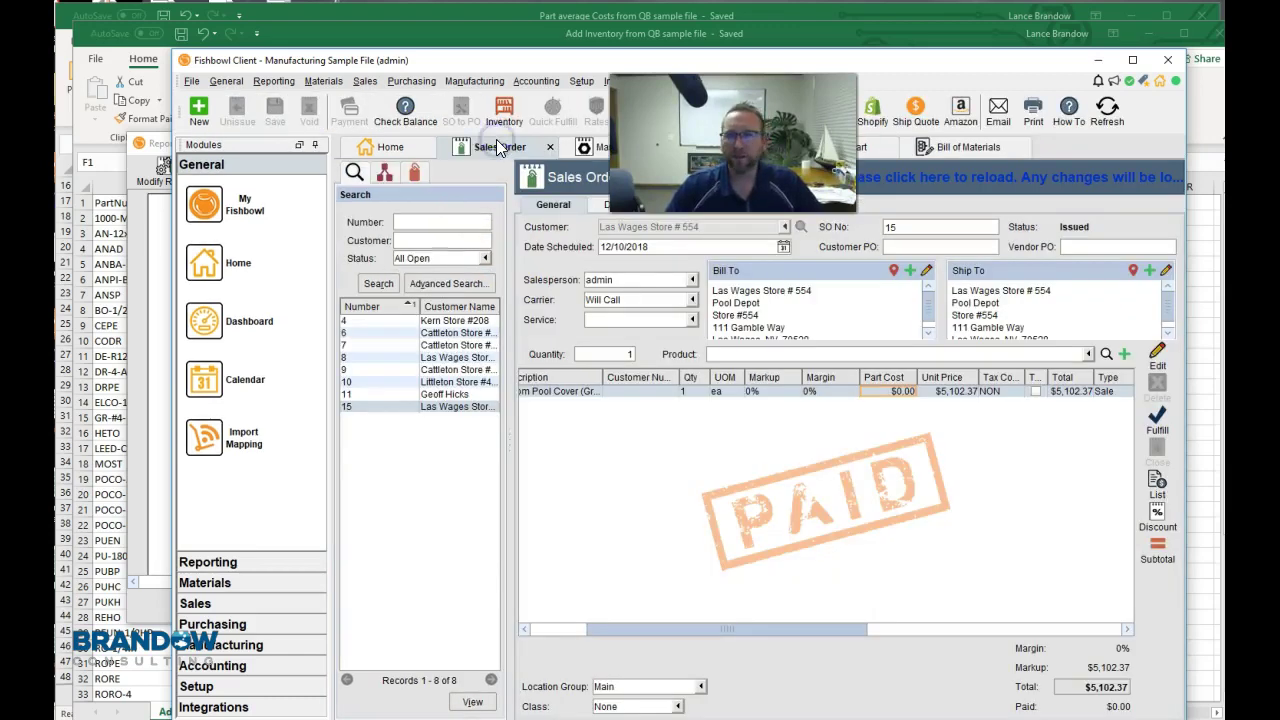
left_click(786, 399)
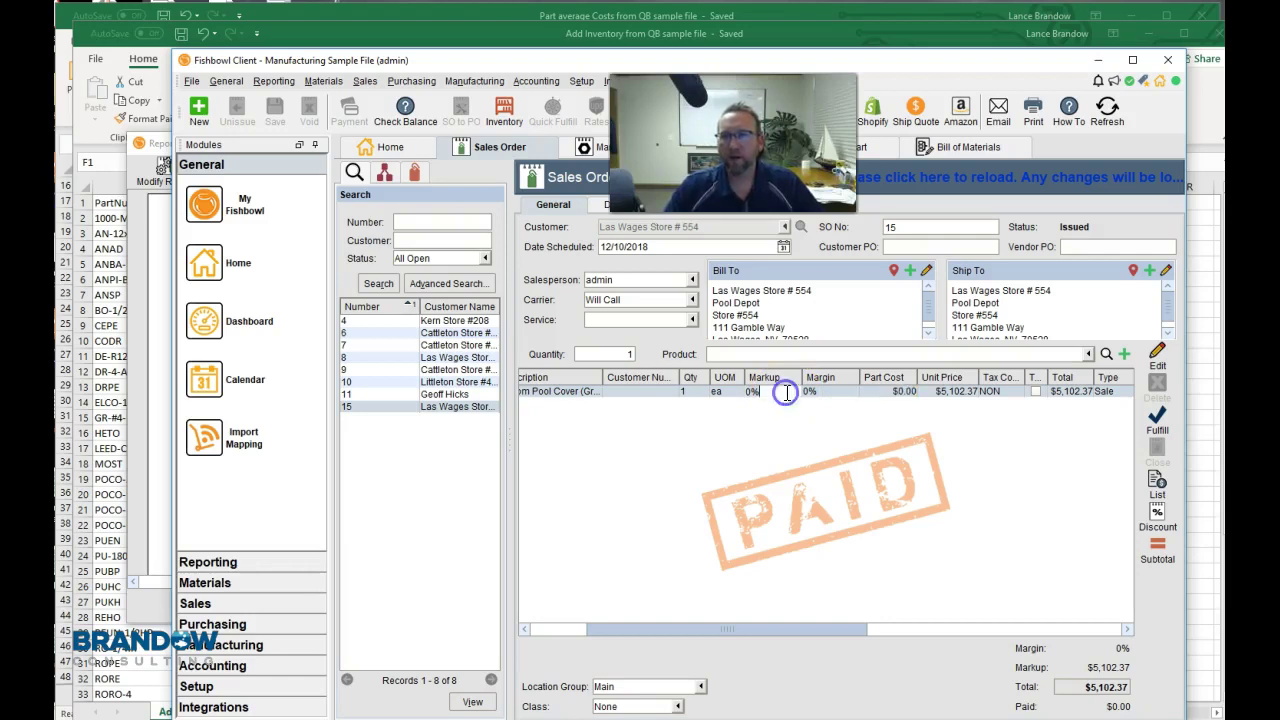
left_click(843, 394)
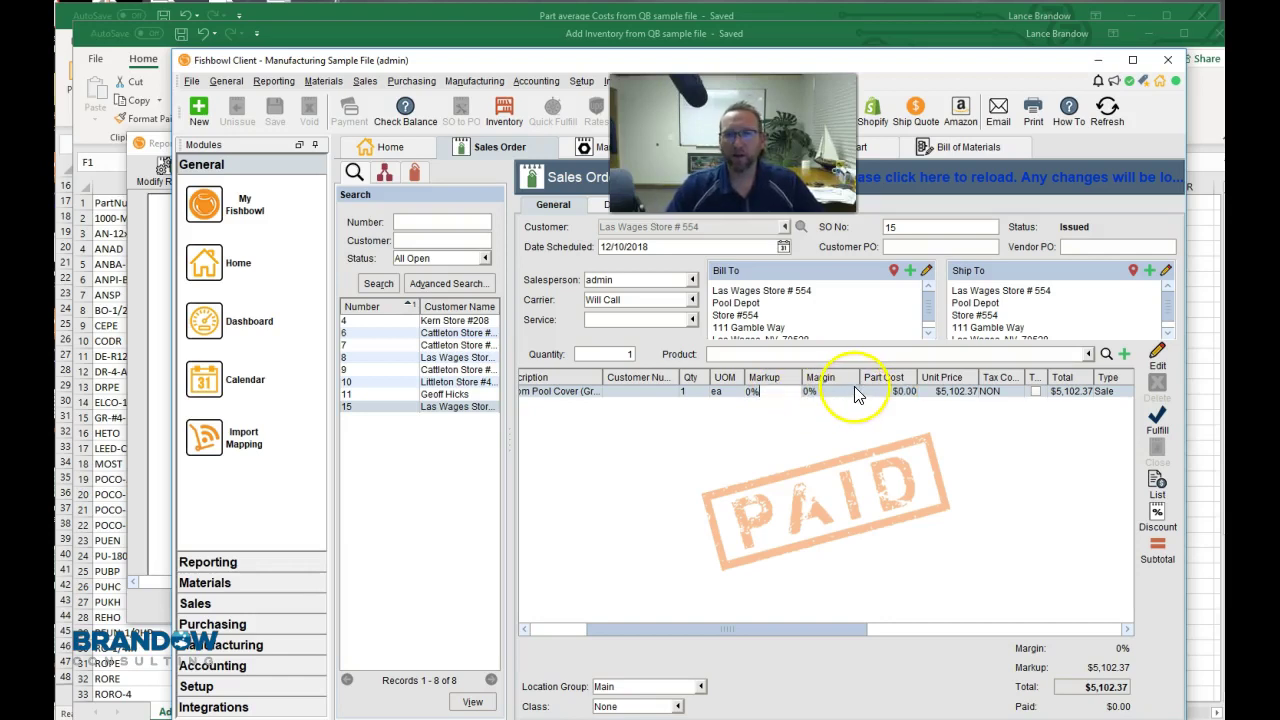
left_click(1158, 358)
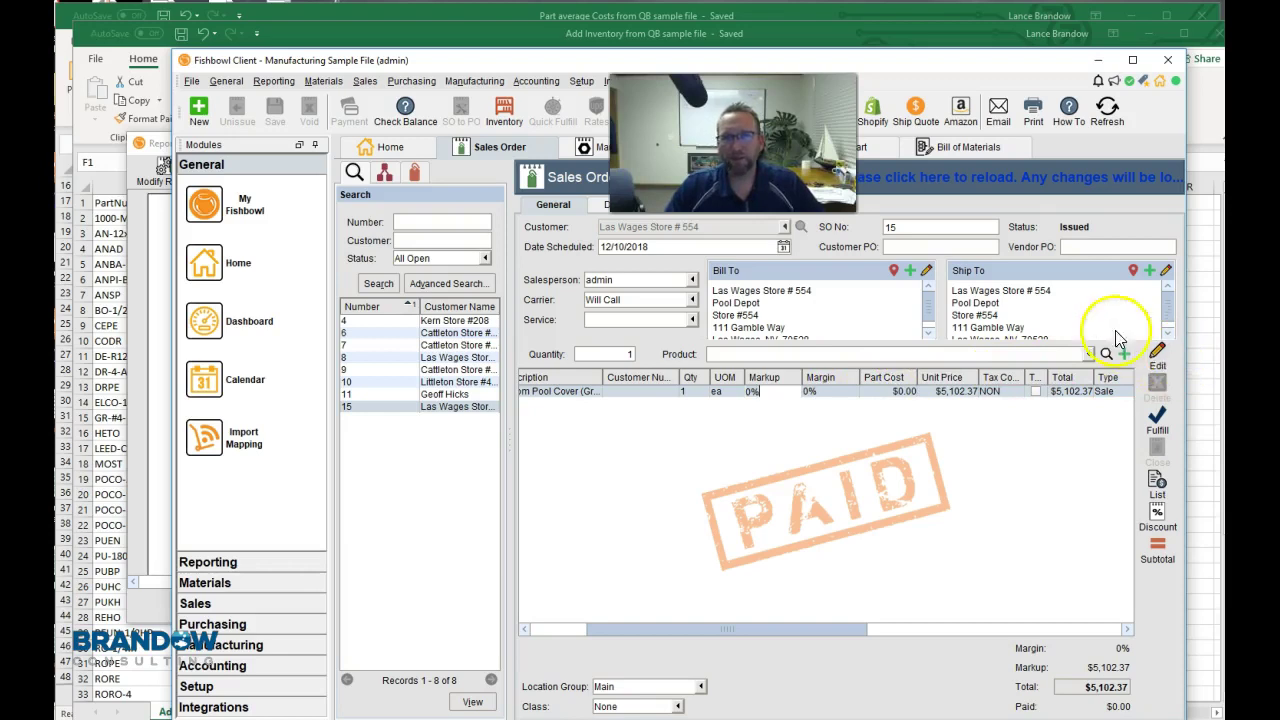
left_click(599, 147)
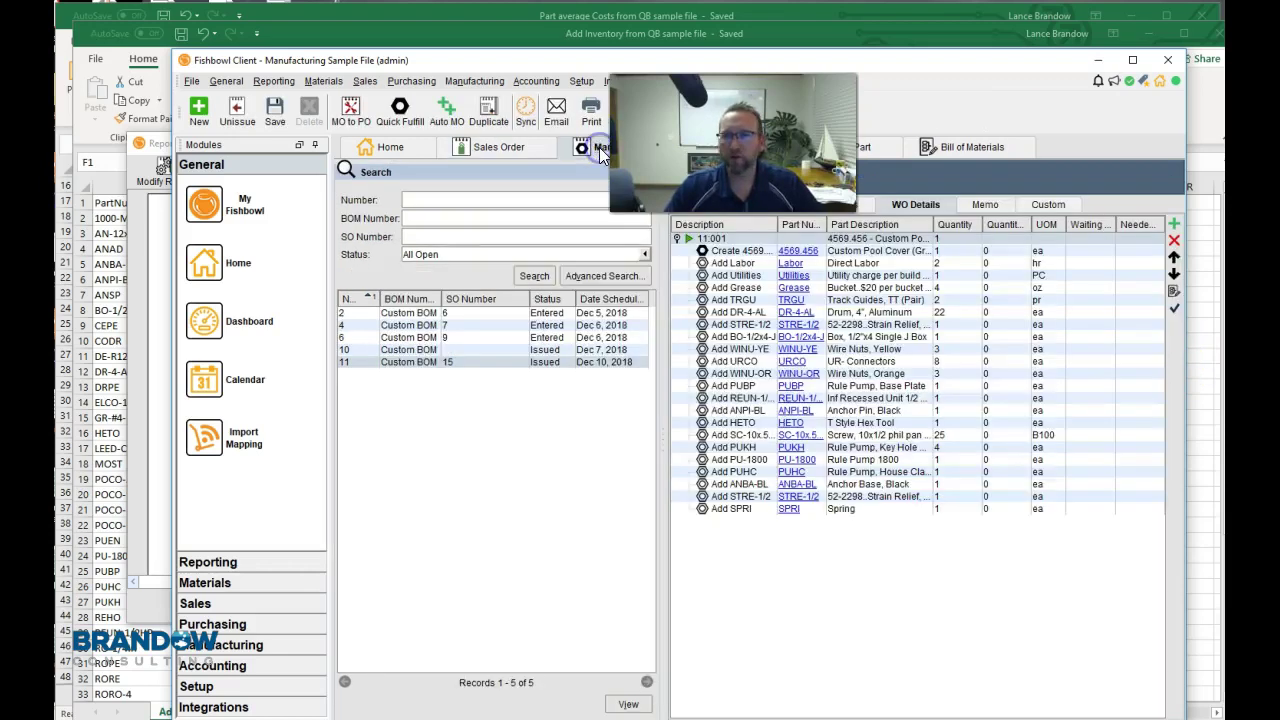